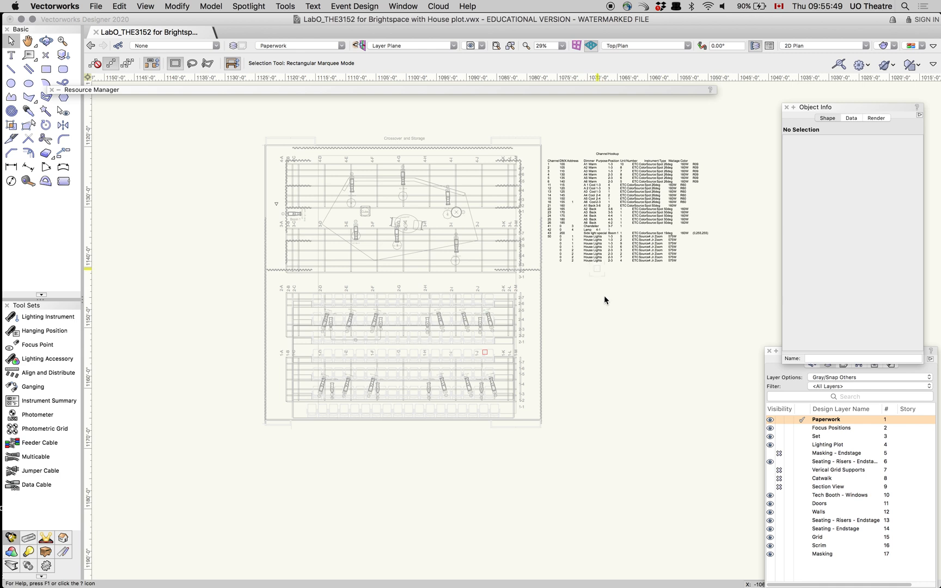
- Place an instrument summary on the Paperwork layer, directly below the channel hookup table
click(581, 256)
click(31, 403)
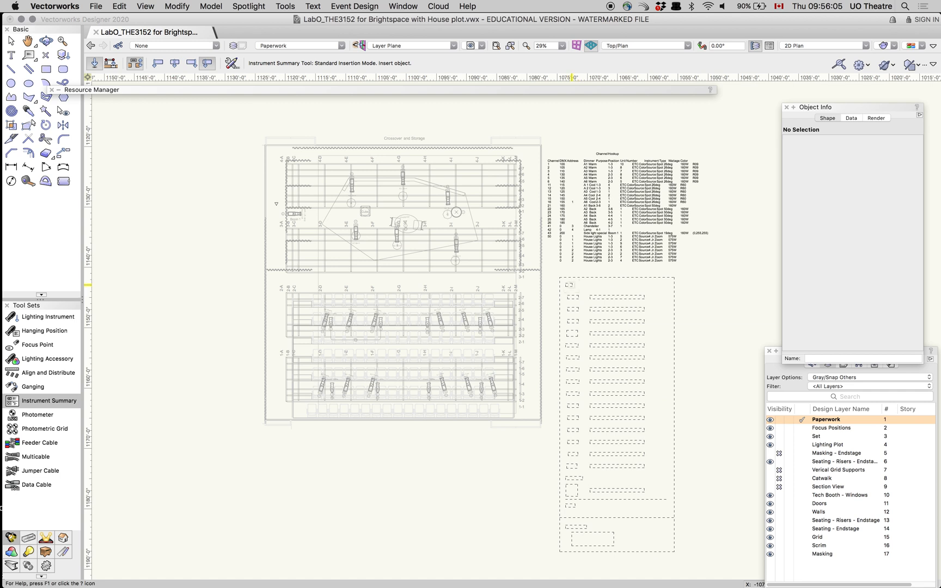
click(571, 285)
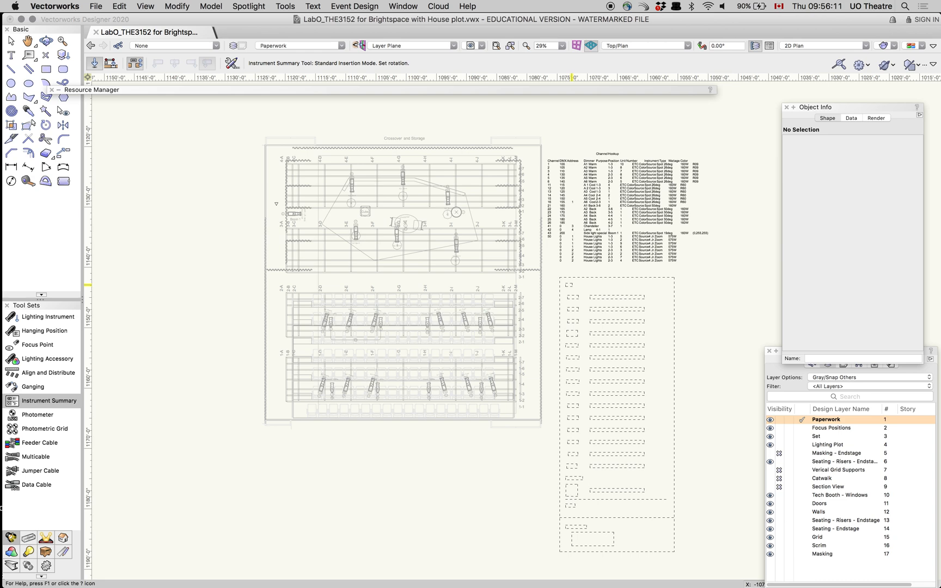
click(596, 358)
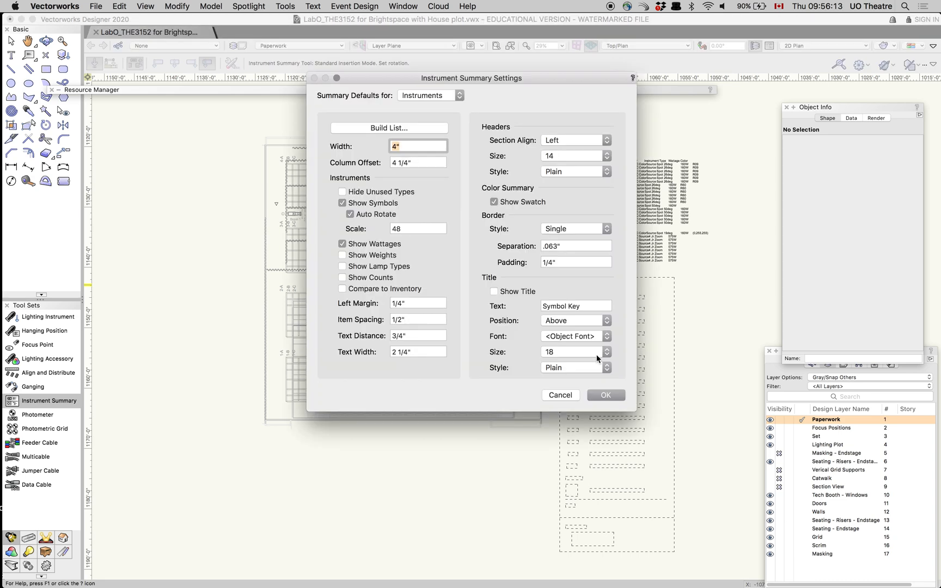
- Review the used instrument symbols, unused instrument symbols and other elements available for the summary list
click(399, 130)
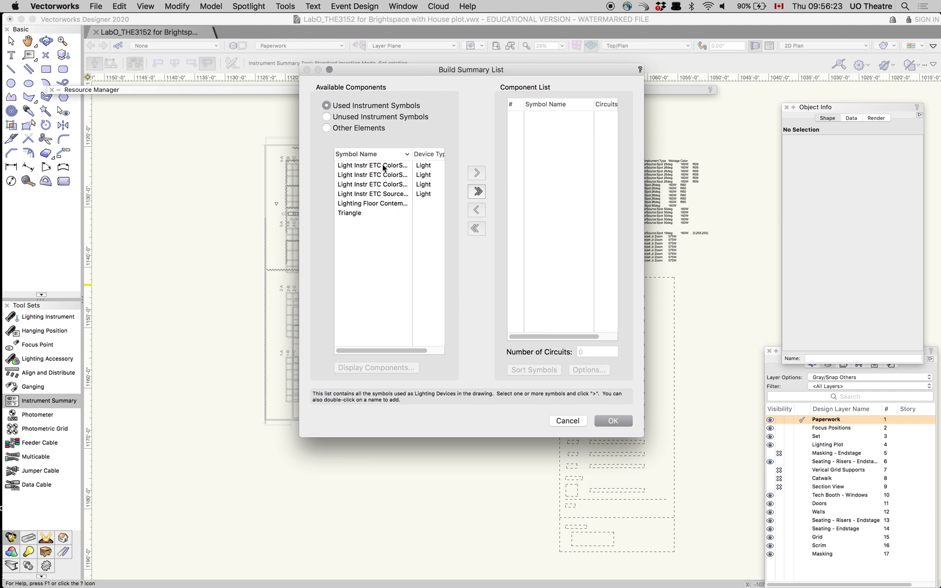
click(359, 118)
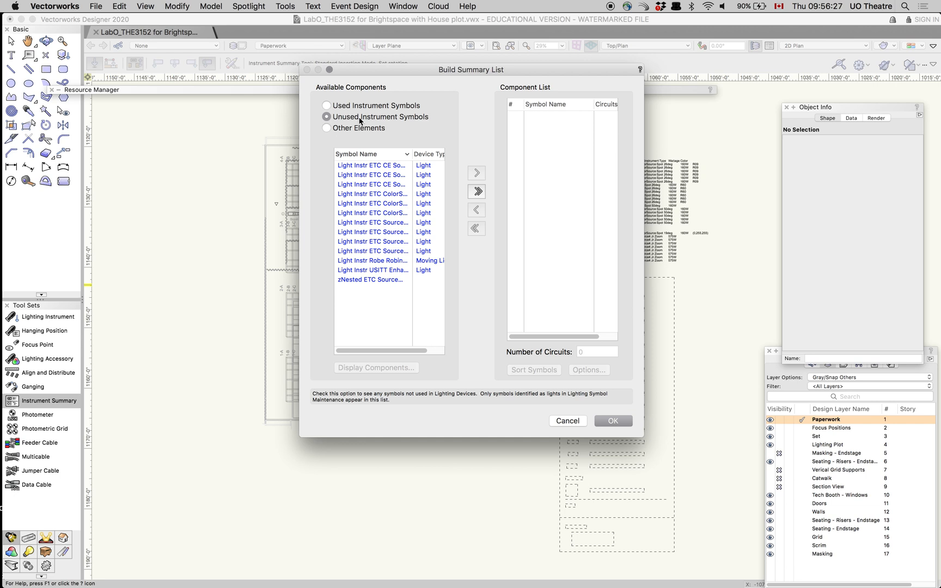
click(360, 130)
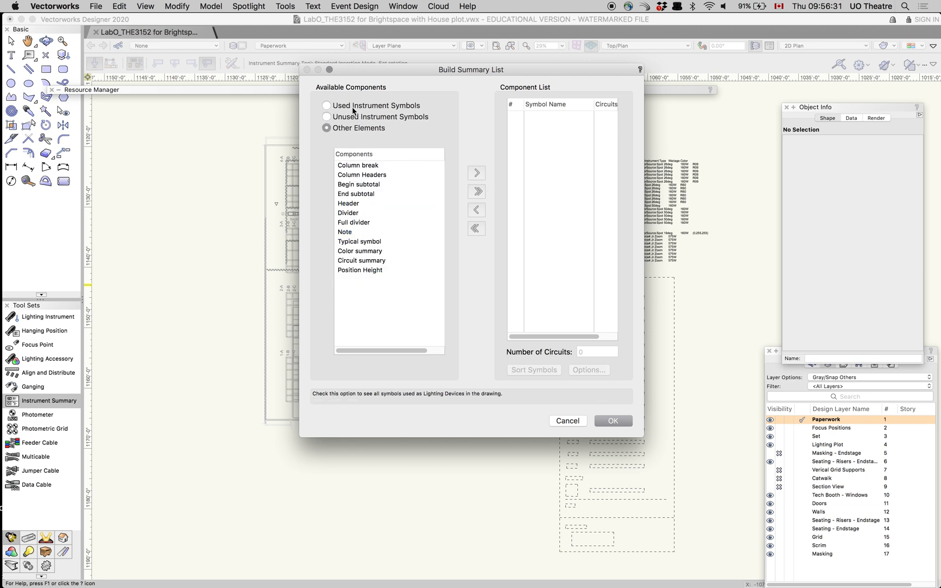
click(355, 120)
click(357, 106)
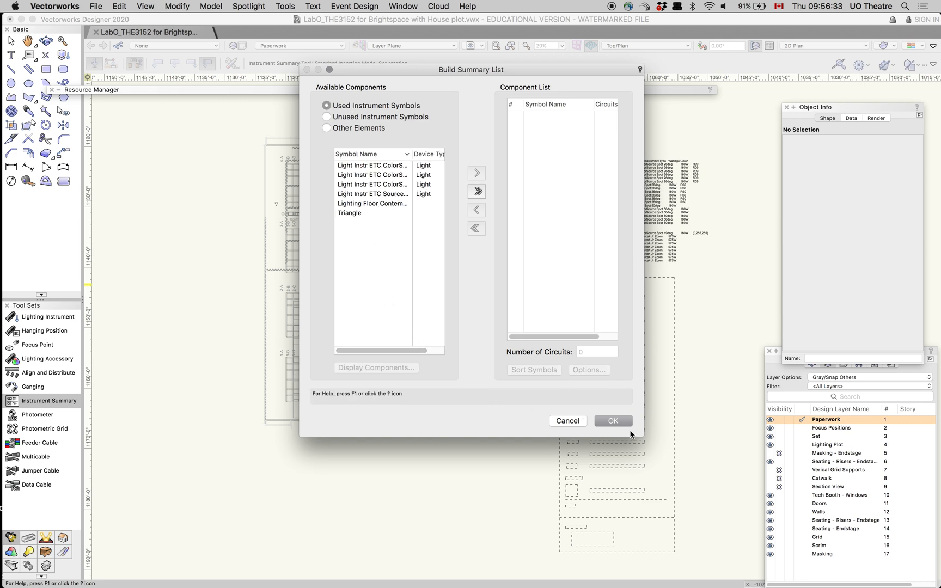
click(619, 420)
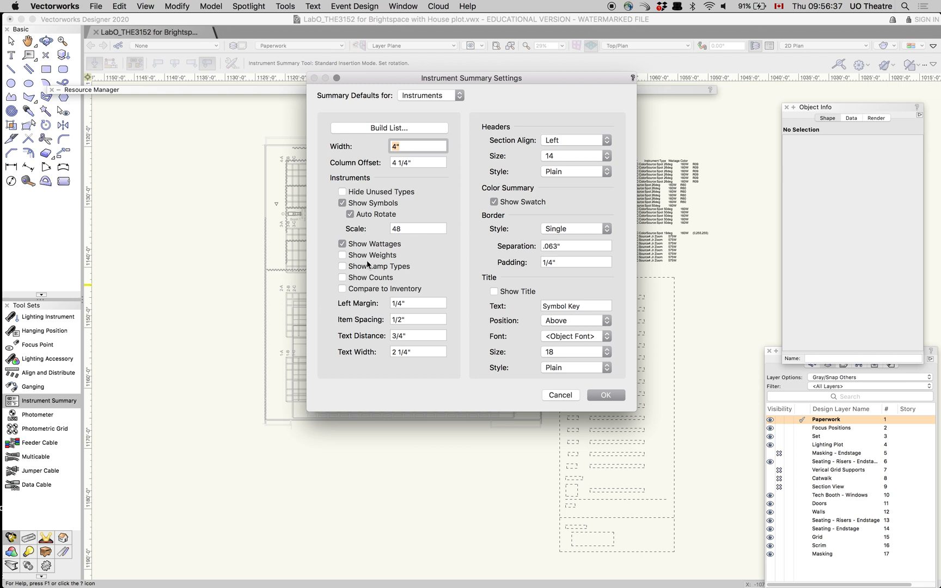
- Set the summary to hide wattages, show counts and compare to inventory, and finish its placement
click(342, 244)
click(342, 279)
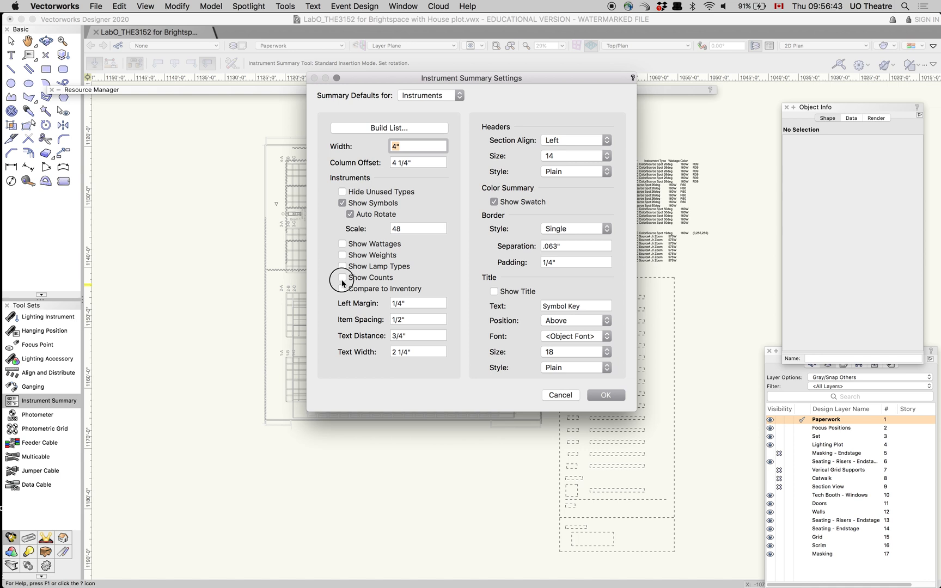
click(399, 290)
click(608, 402)
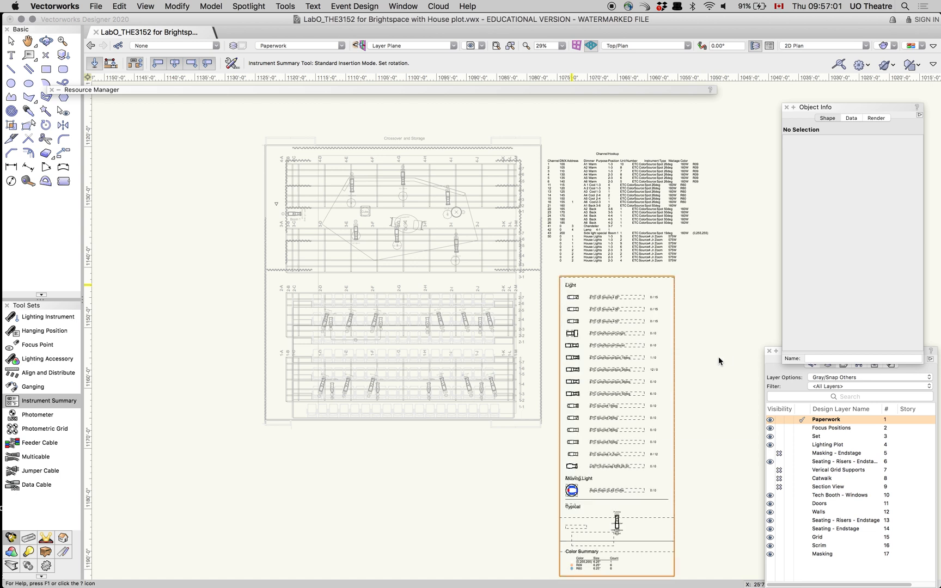
click(695, 375)
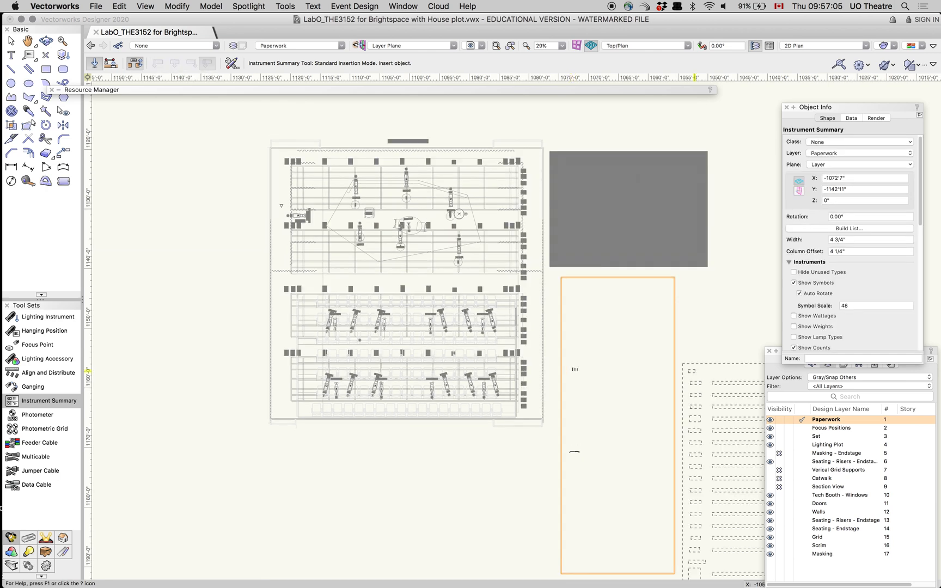
key(x)
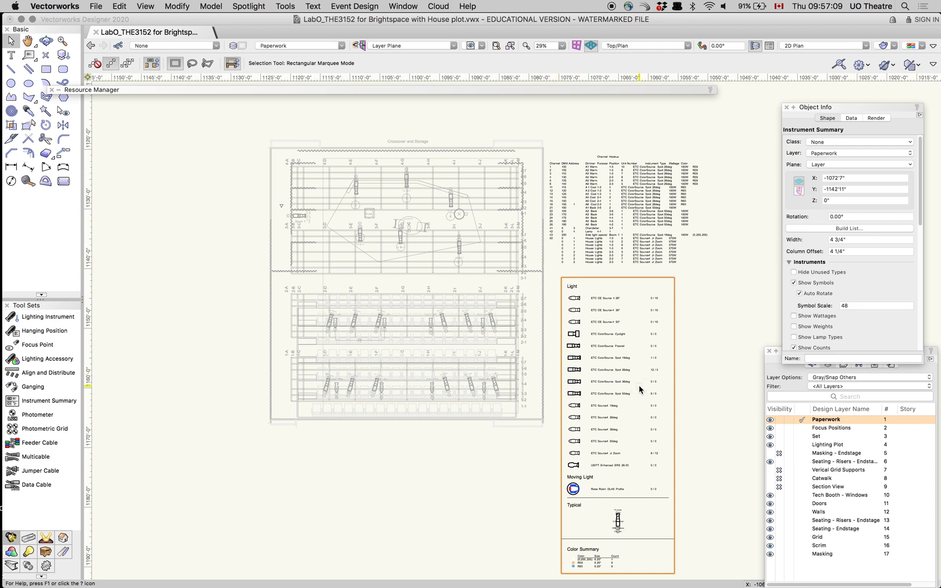
- Examine the instrument summary's light list and counts, moving light, typical symbol and color summary sections
scroll(639, 389, down, 1)
scroll(640, 389, up, 4)
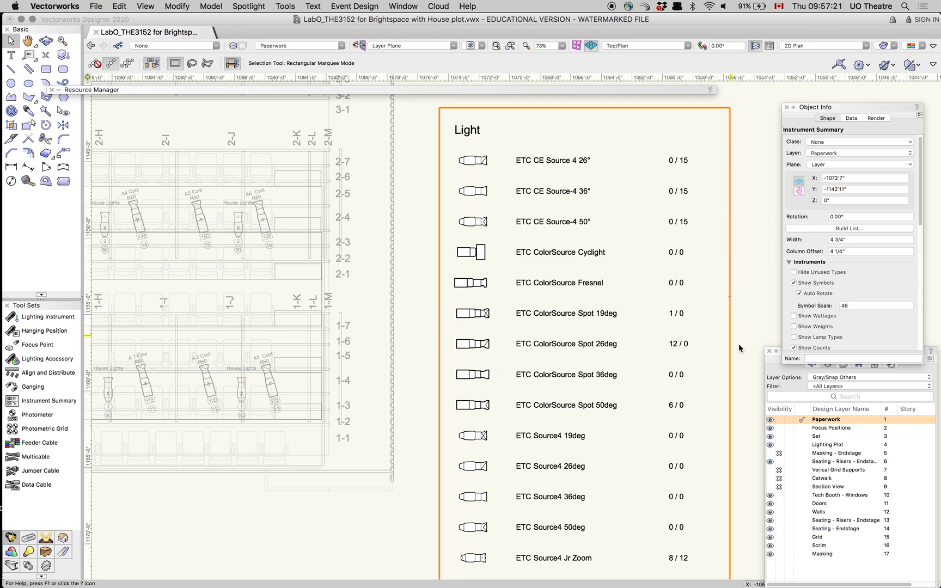
key(h)
drag(740, 329, 742, 286)
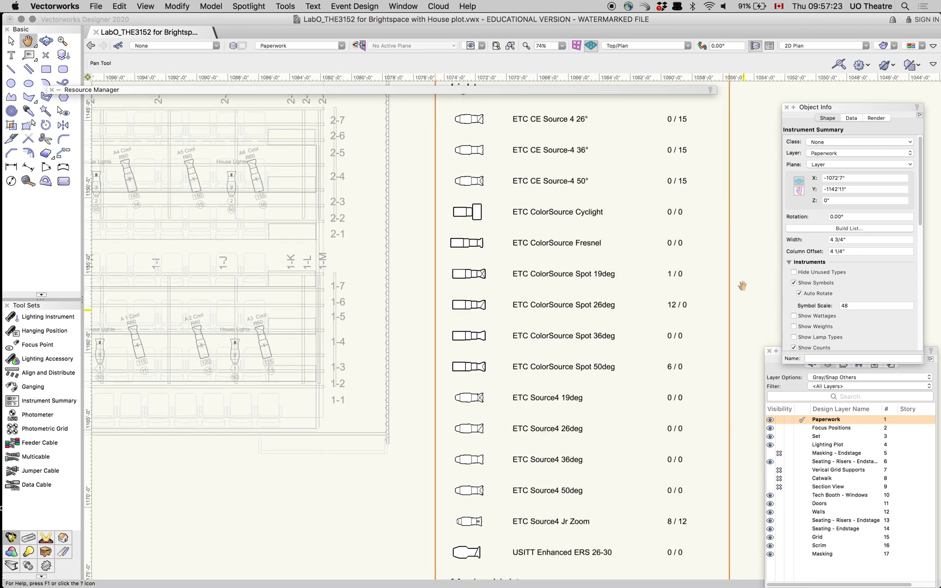
scroll(741, 226, down, 5)
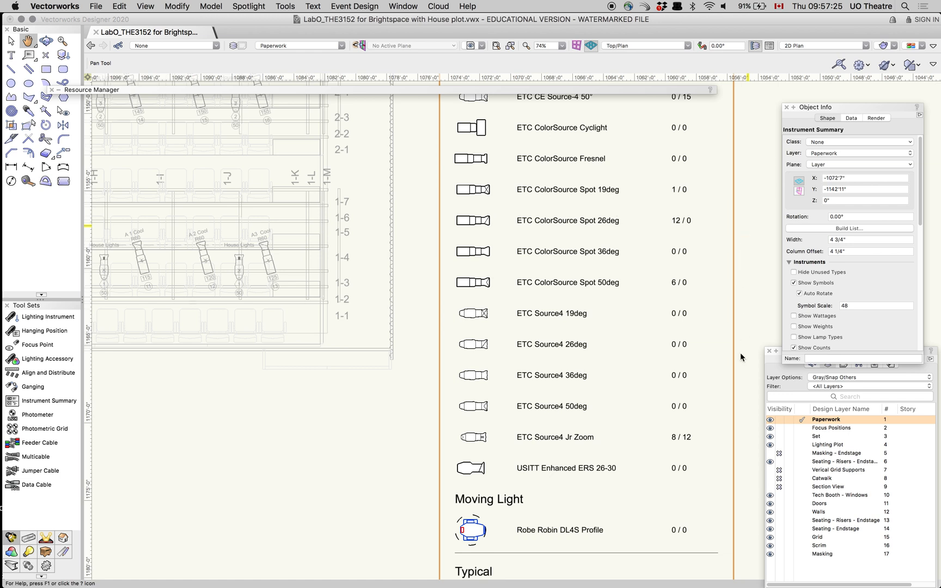
key(x)
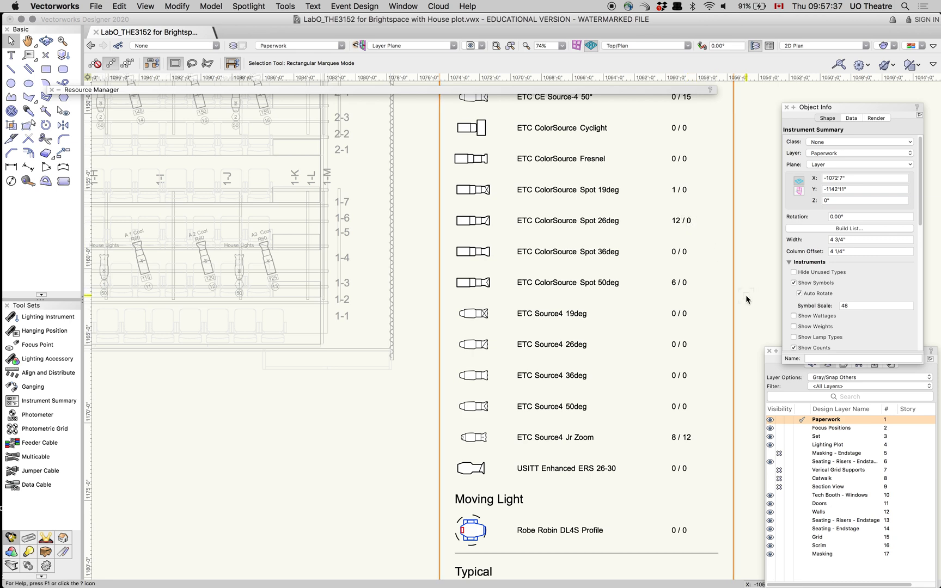
key(h)
drag(746, 299, 740, 173)
key(x)
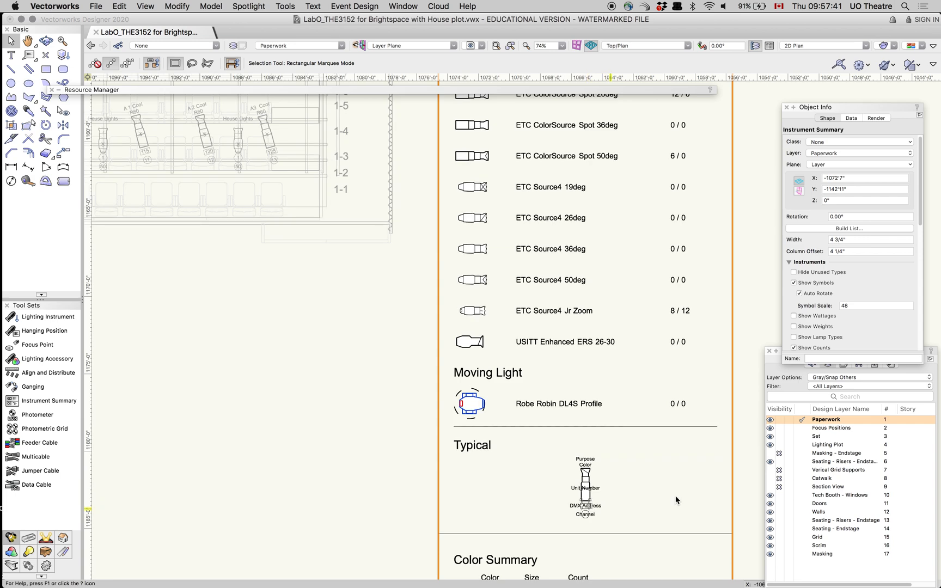
key(h)
drag(667, 476, 664, 406)
key(x)
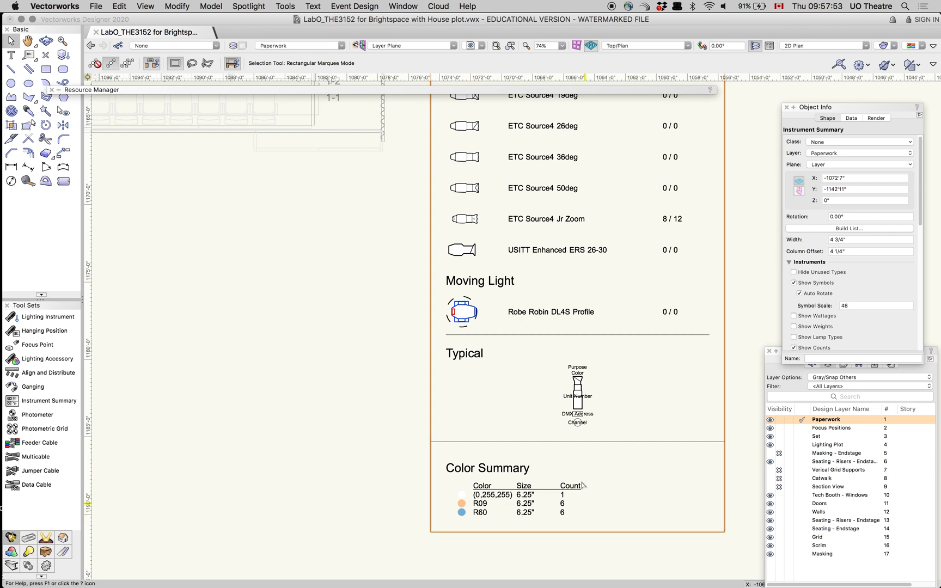
- Make Lighting Plot the active design layer
mouse_move(264, 273)
middle_down()
mouse_move(363, 412)
mouse_move(366, 463)
middle_up()
middle_drag(212, 388, 363, 484)
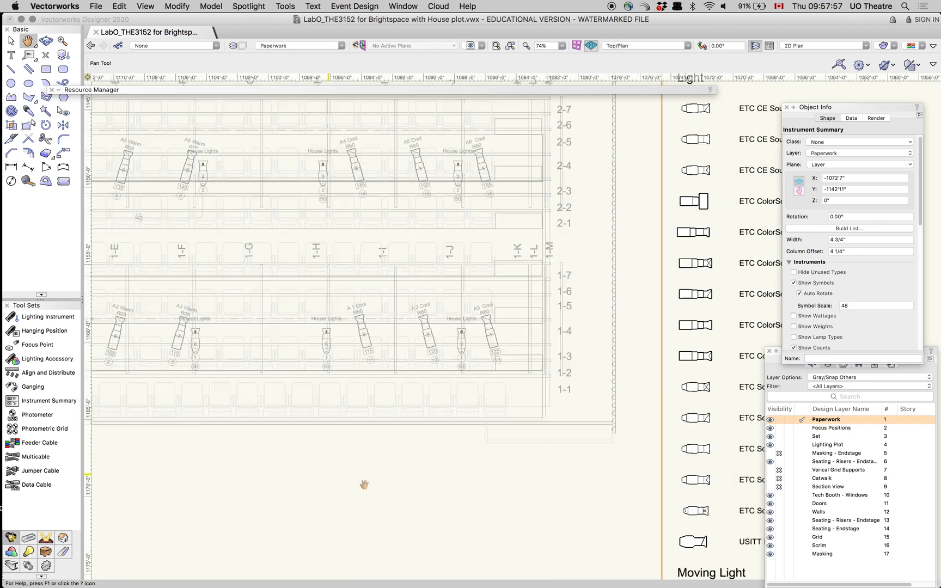
key(x)
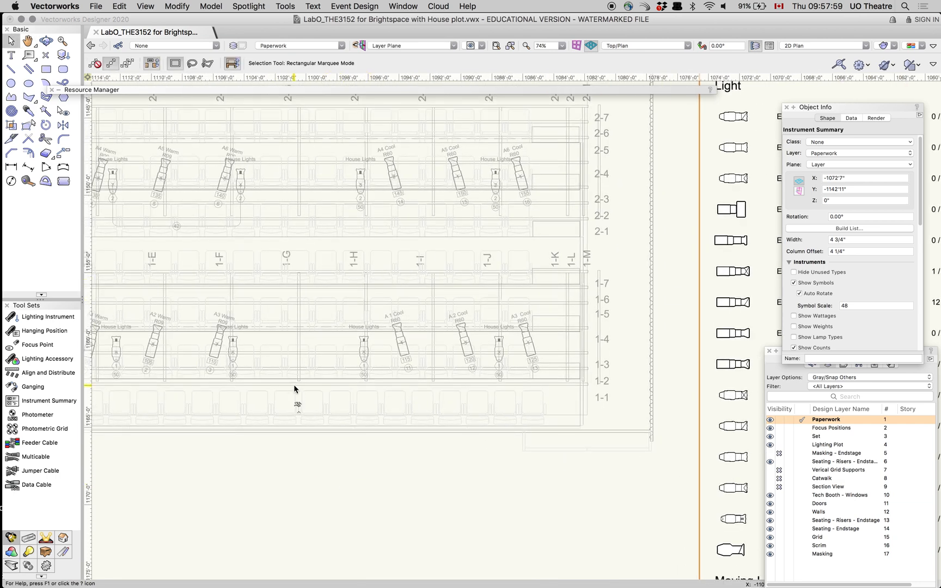
scroll(294, 389, down, 5)
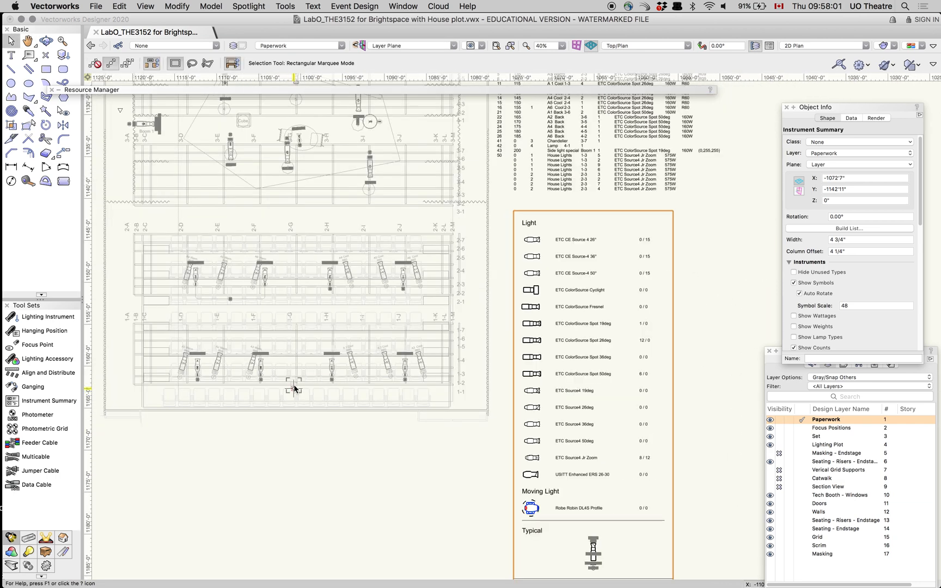
mouse_move(288, 233)
middle_down()
mouse_move(370, 321)
mouse_move(376, 345)
middle_up()
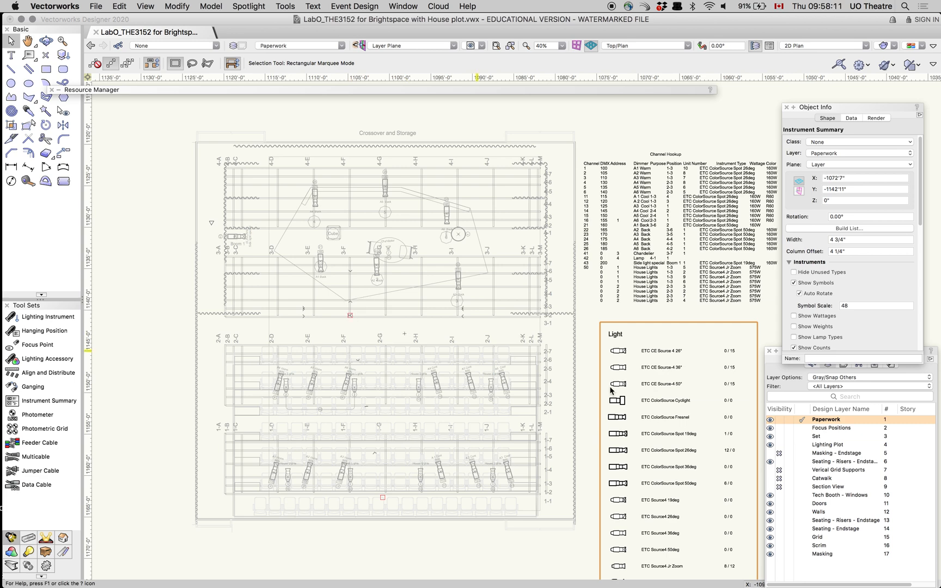
double_click(828, 445)
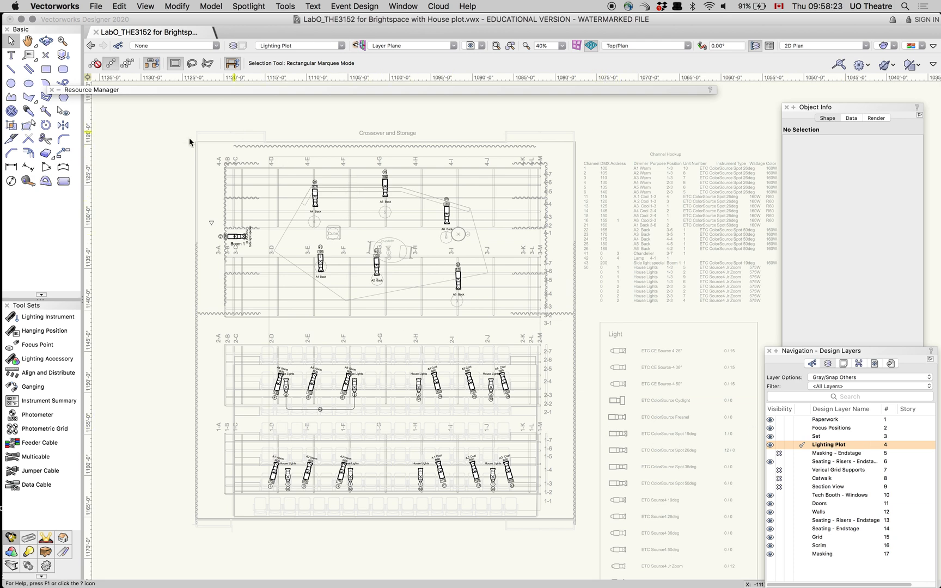
- Draw a rectangle about 47'2" wide by 49'4" high around the whole theatre plan on the Lighting Plot layer
click(47, 69)
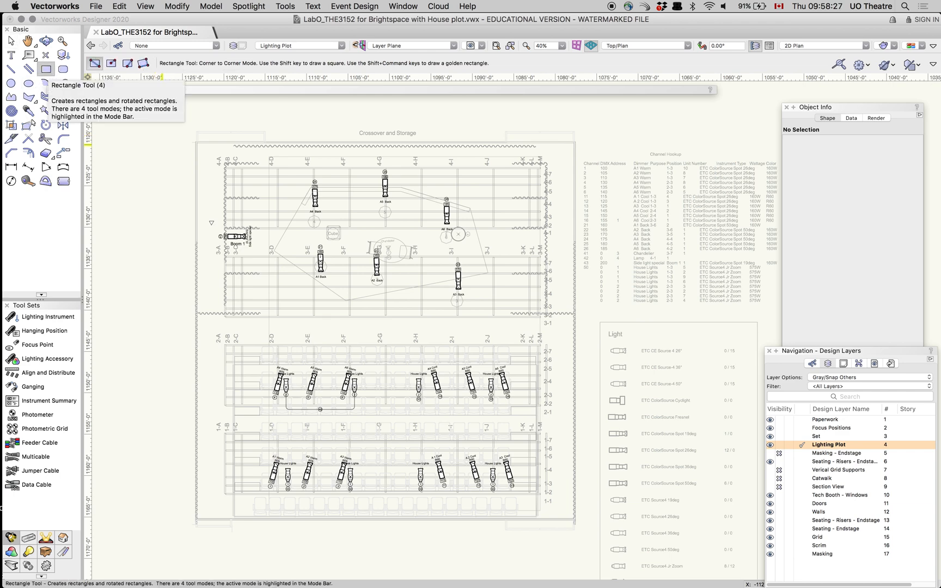
click(196, 131)
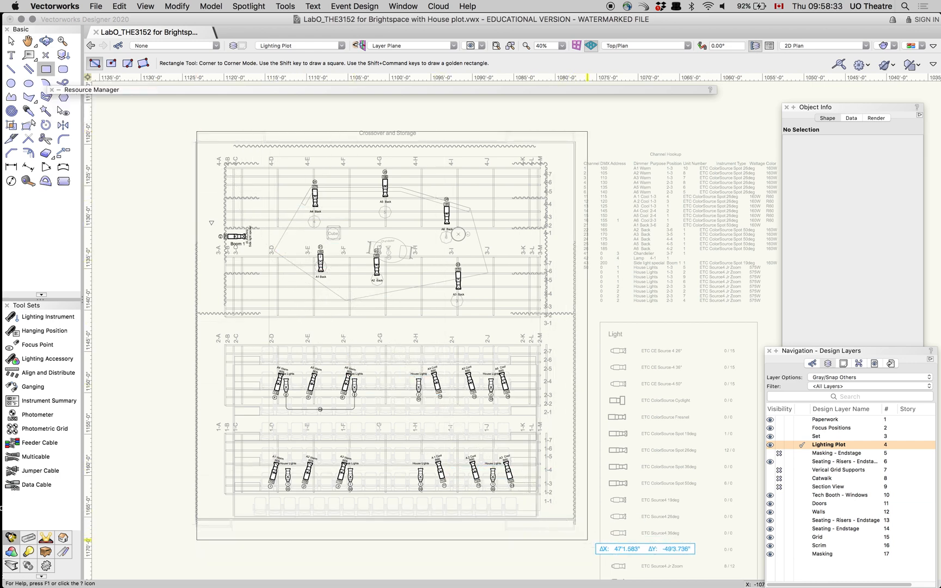
click(587, 540)
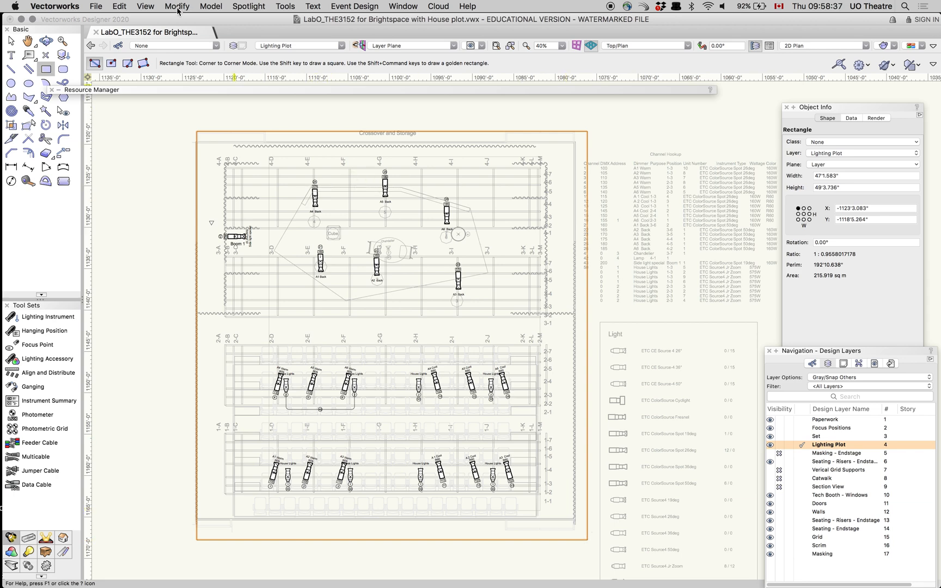
- Start creating a viewport that uses the selected rectangle as its crop
click(145, 6)
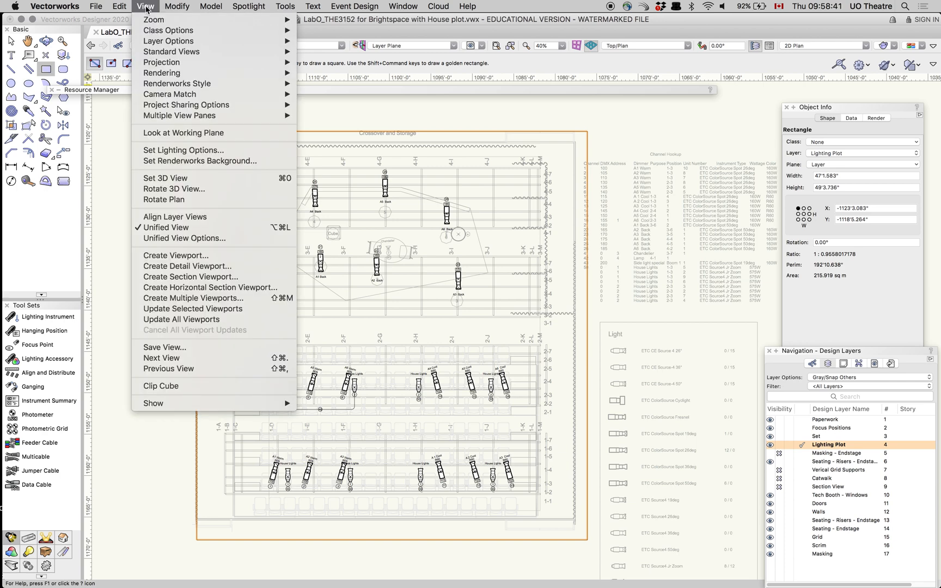
click(171, 255)
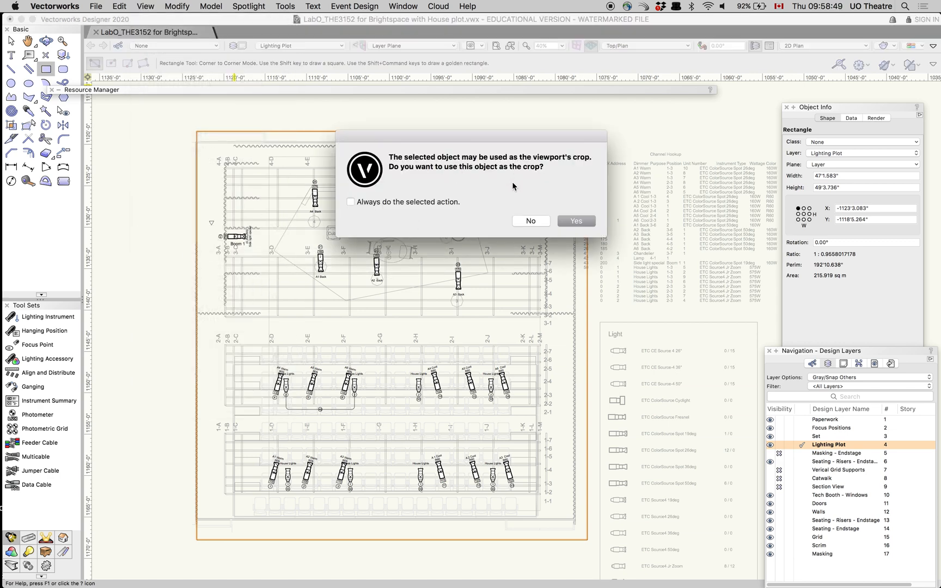
click(584, 222)
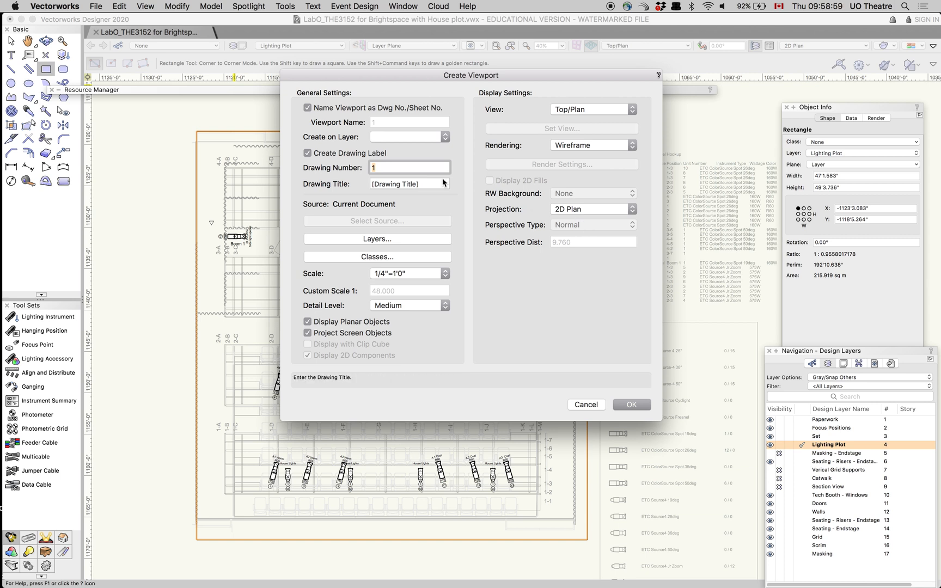
- Enter drawing number 1 and the drawing title "Lighting Plot", and try to create the viewport
text(Light Plot)
key(BackSpace)
key(BackSpace)
key(BackSpace)
text(1)
click(424, 183)
drag(423, 184, 368, 182)
text(Ligh)
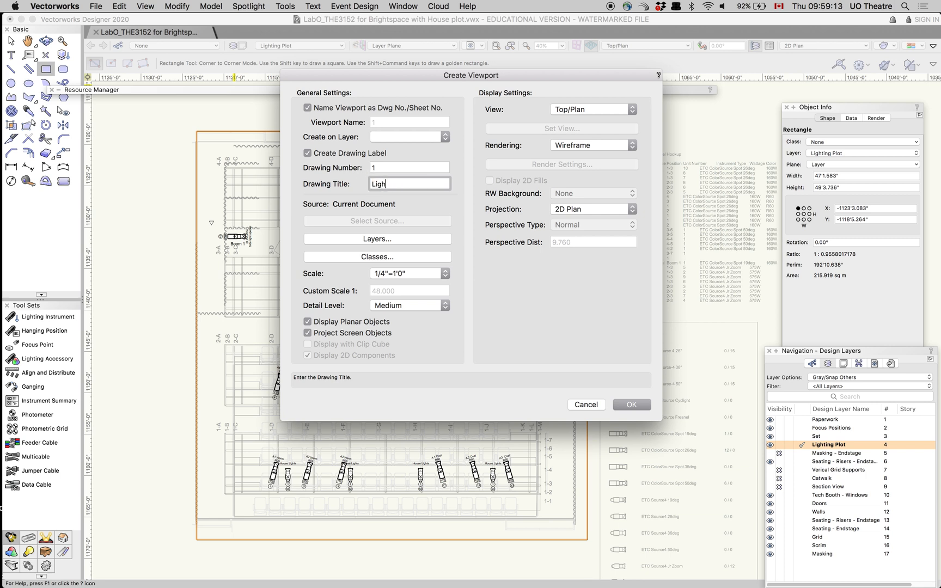
text(ting Plot)
click(629, 404)
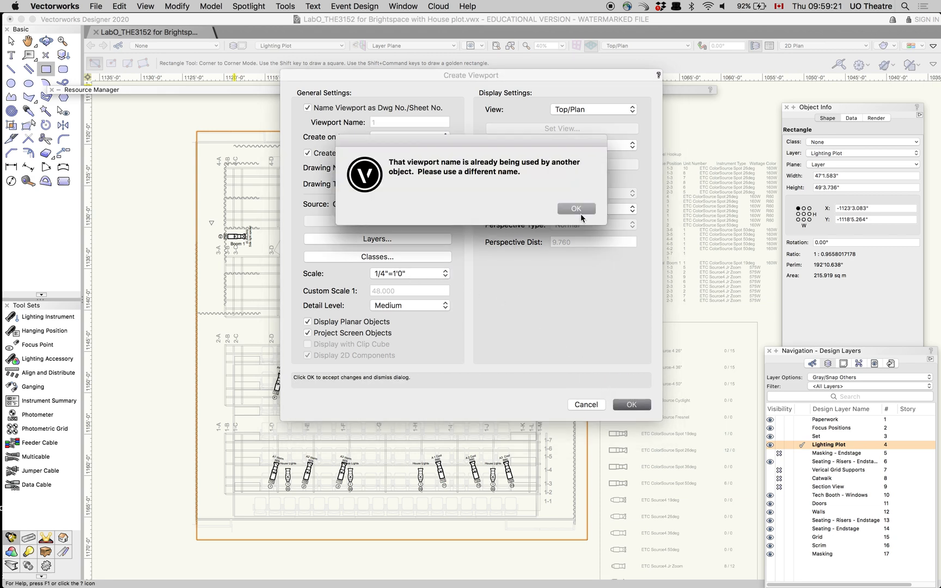
- Extend the drawing title to "Lighting Plot LabO" and try again to create the viewport
click(571, 211)
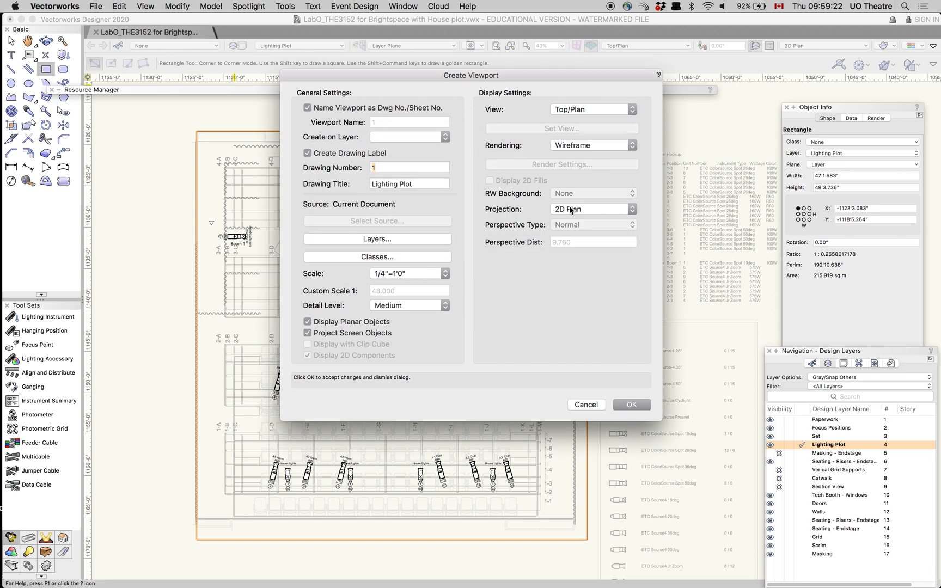
click(415, 185)
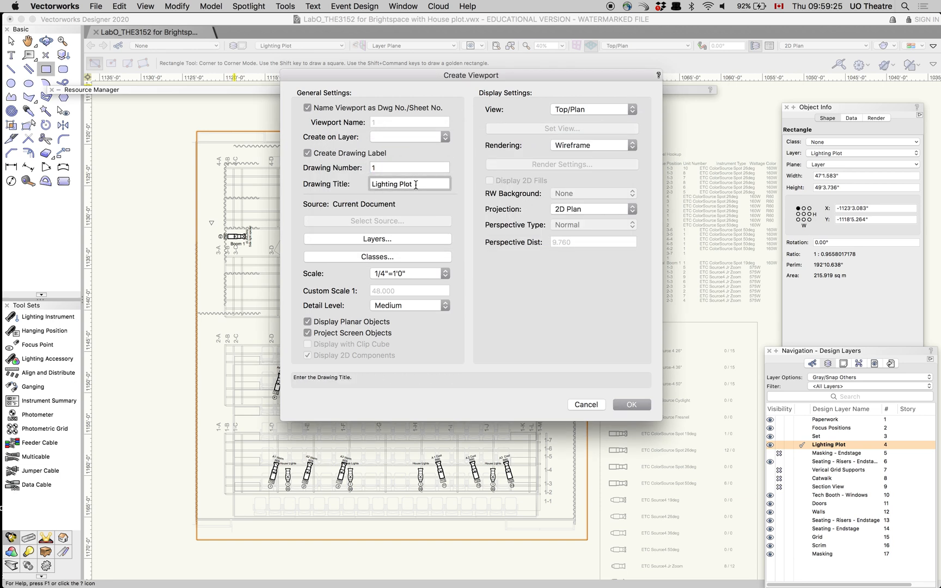
text(LabO)
click(631, 404)
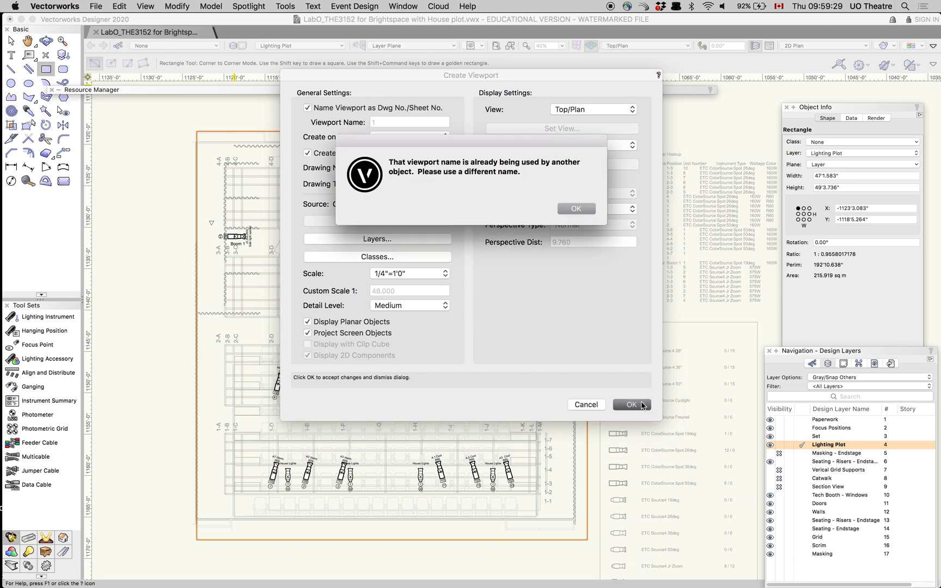
click(565, 208)
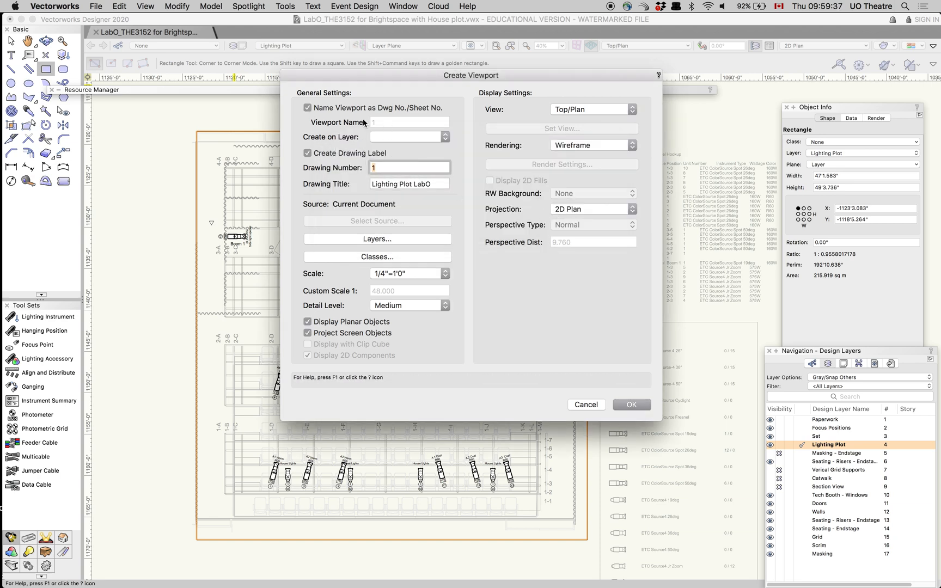
- Set the viewport's drawing number to 2 and proceed to the new sheet layer settings
click(386, 168)
text(2)
click(631, 405)
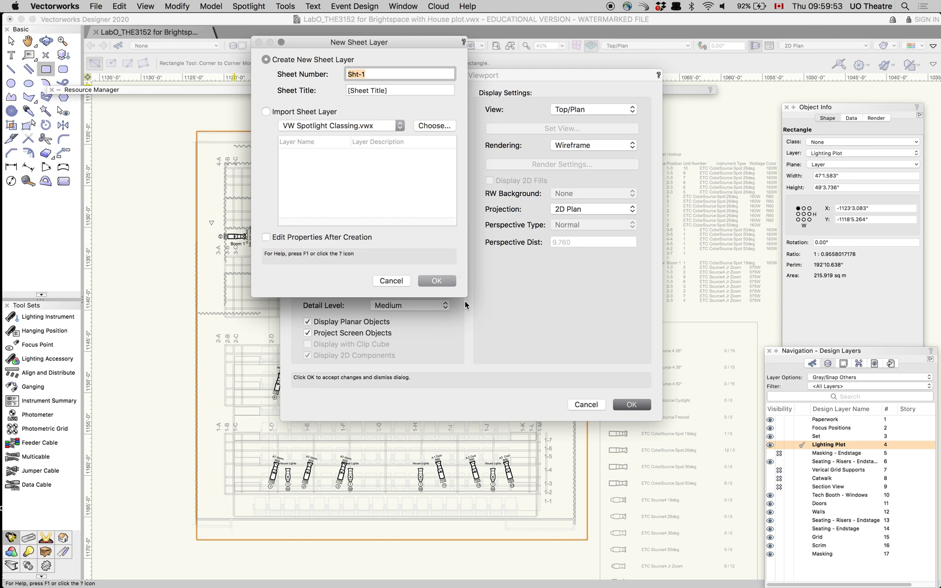
- Create sheet layer Sht-1 for the new viewport and list the document's sheet layers
click(444, 283)
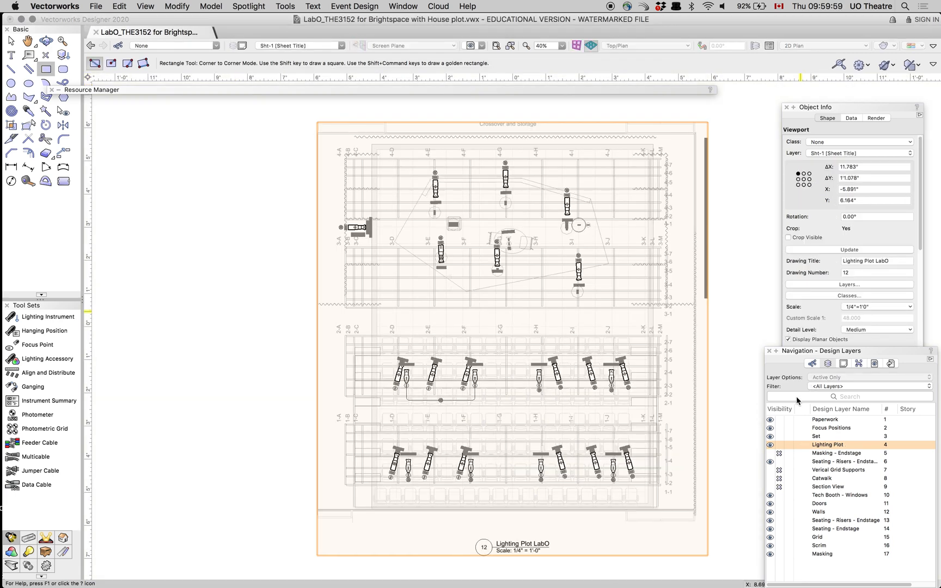
click(844, 363)
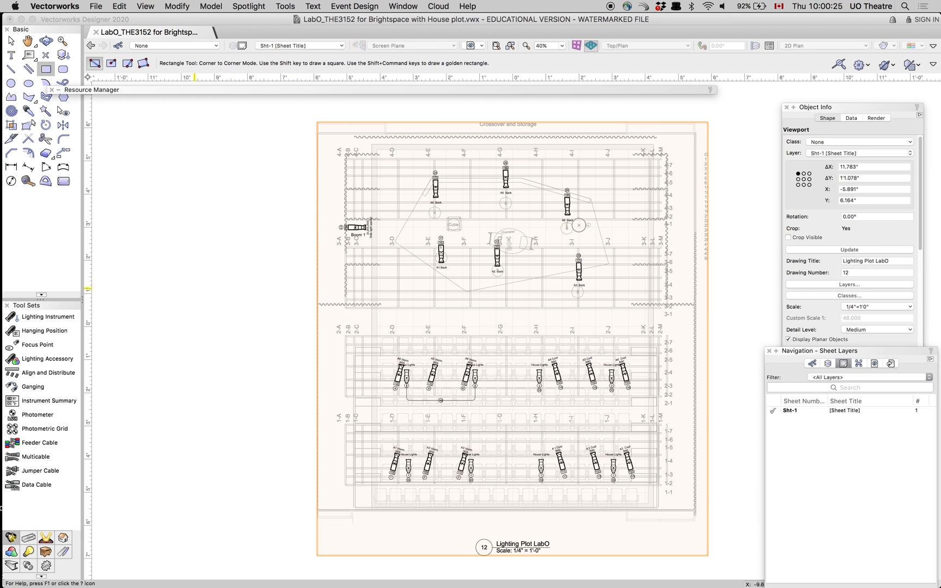
click(11, 41)
click(140, 240)
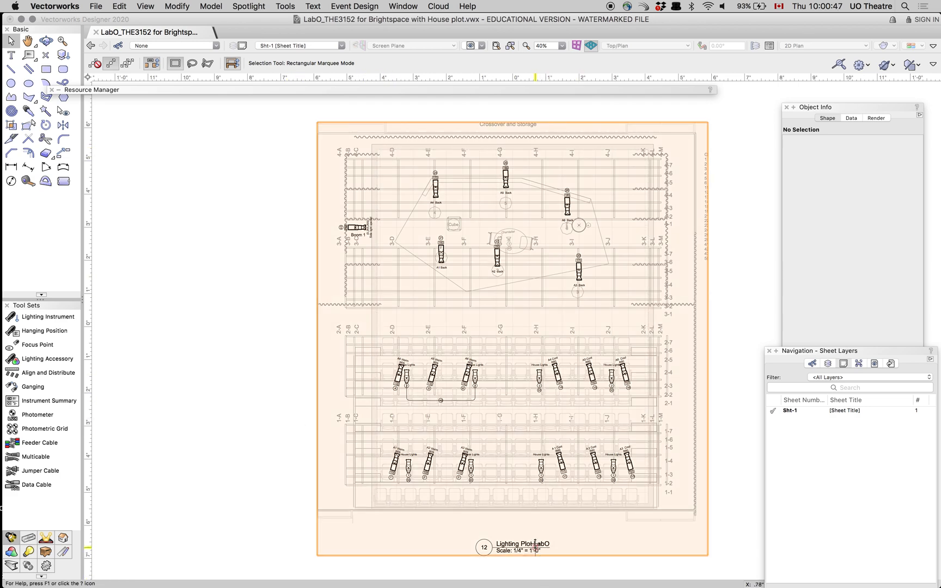
- Try to scale the entire drawing symmetrically by a factor of .5, and undo the scaling
click(443, 347)
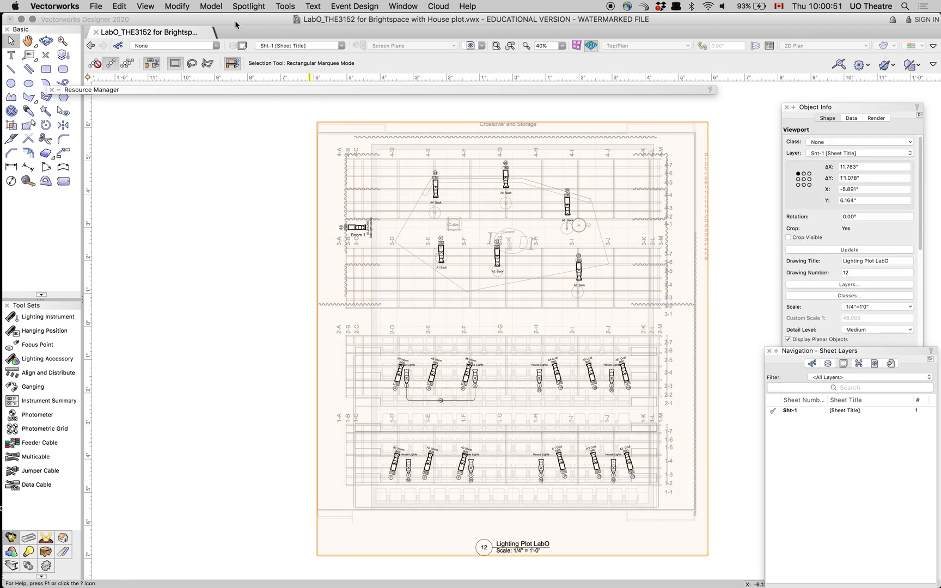
click(177, 6)
click(177, 6)
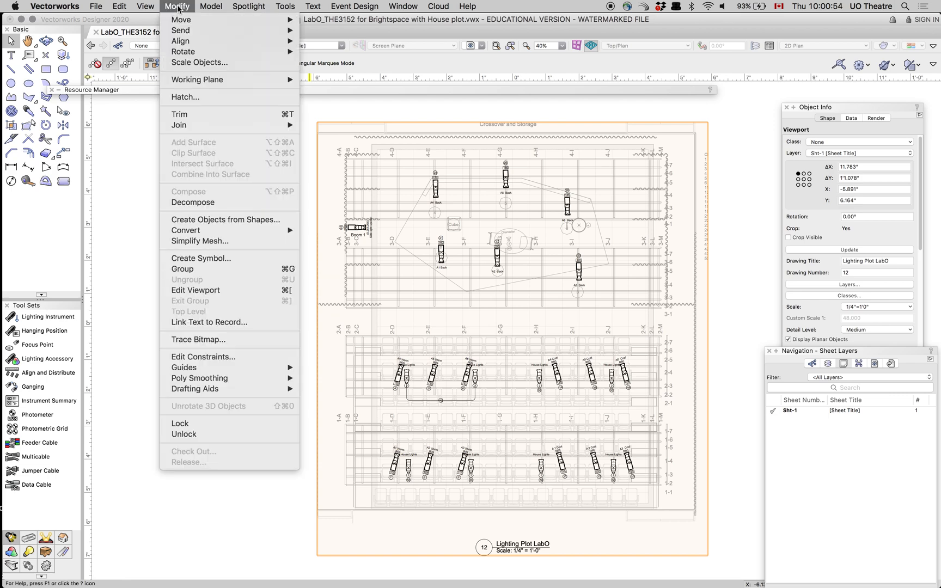
click(189, 63)
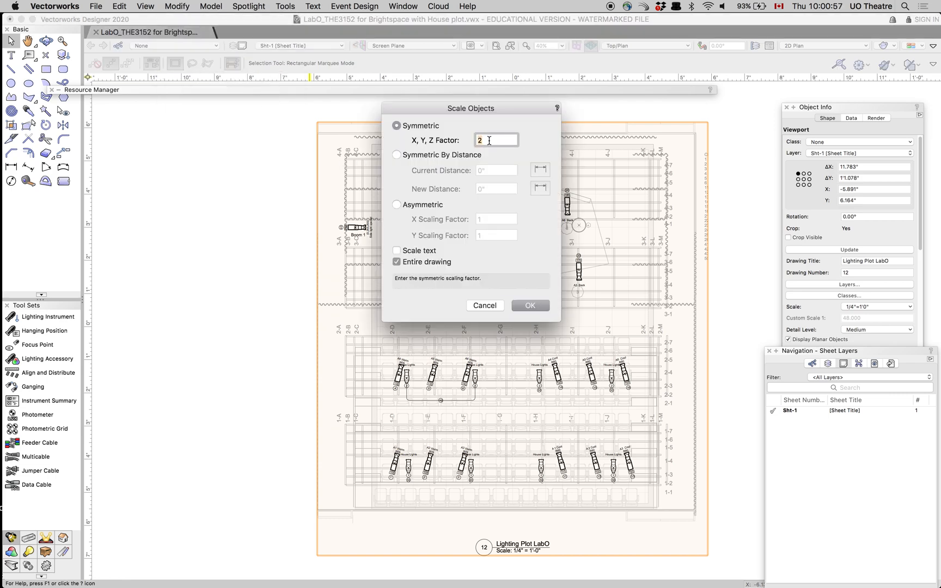
key(BackSpace)
text(.5)
key(Return)
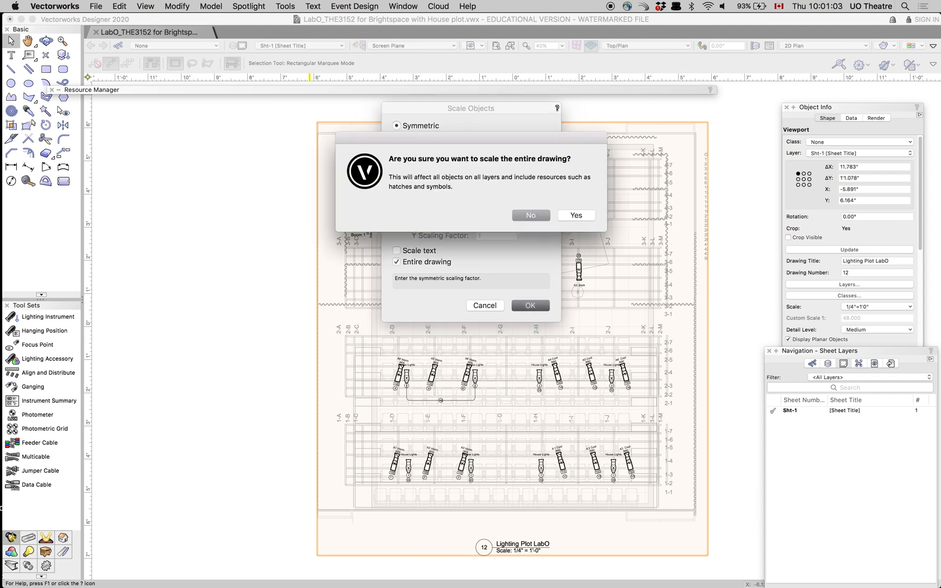
click(575, 216)
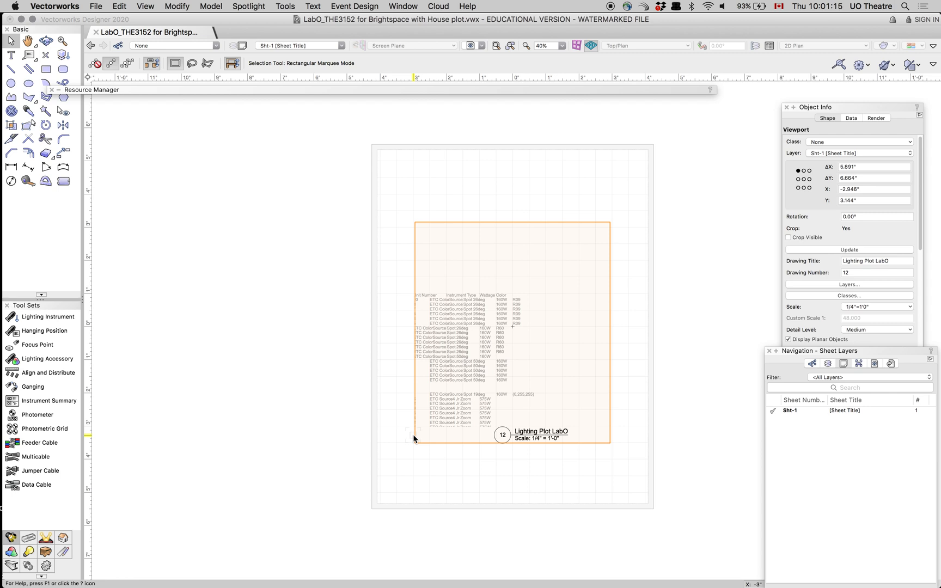
key(super+c)
key(super+z)
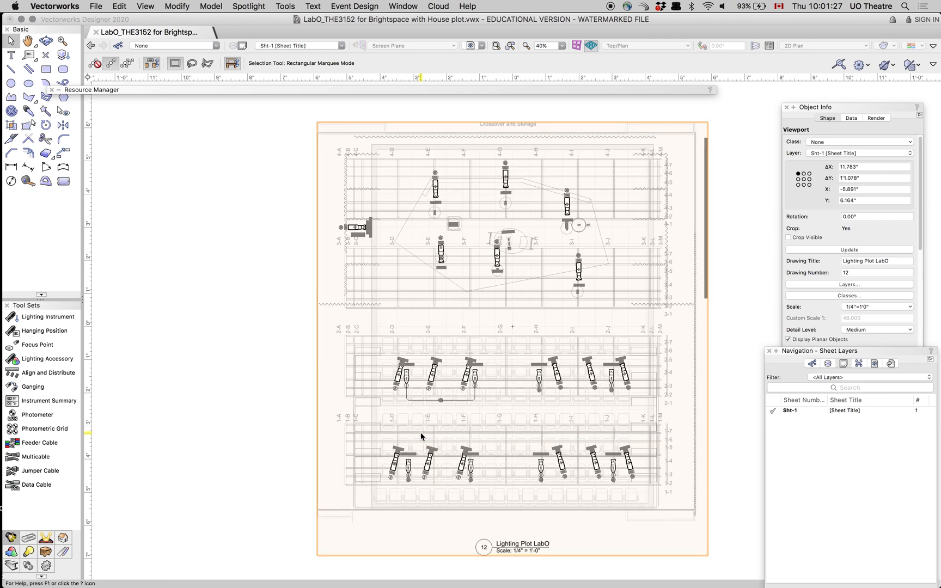
right_click(504, 377)
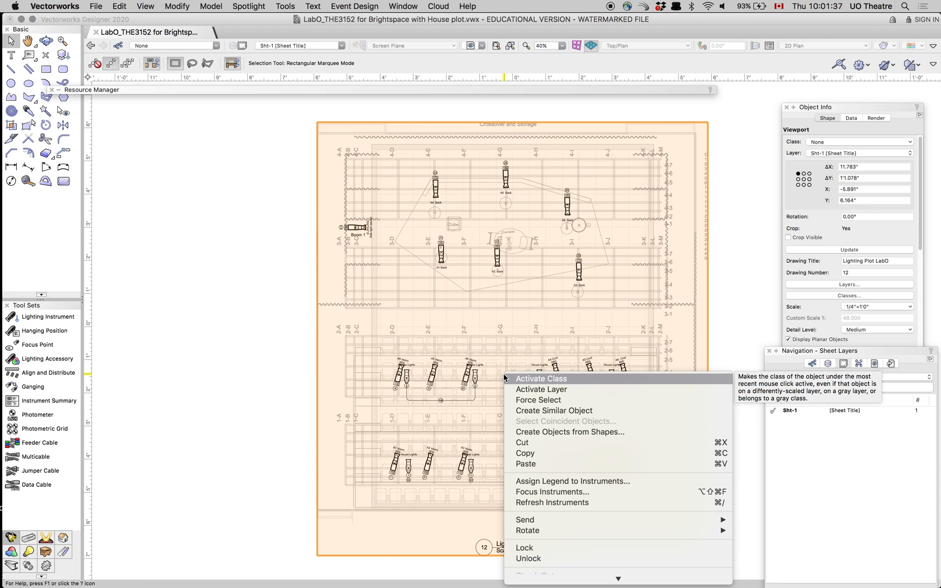
mouse_move(602, 583)
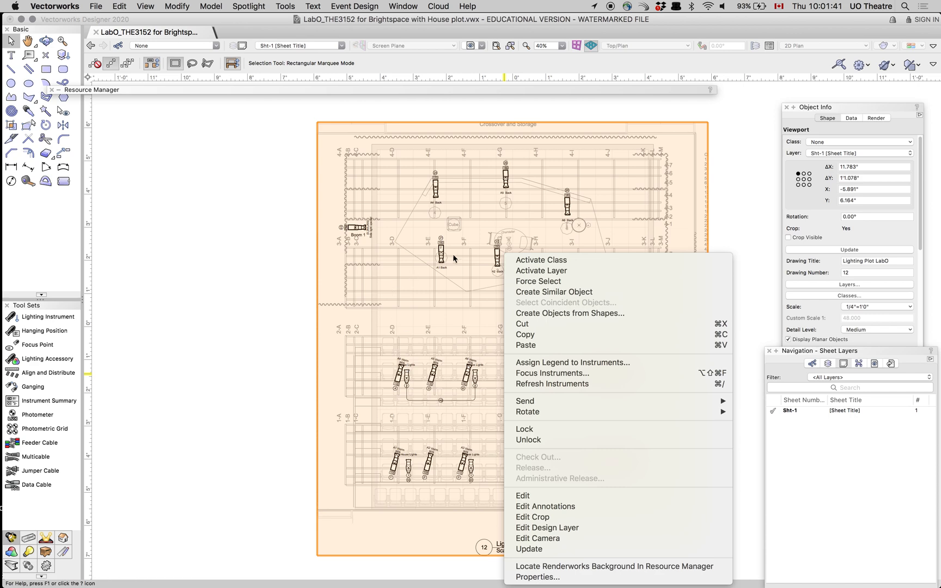
click(471, 246)
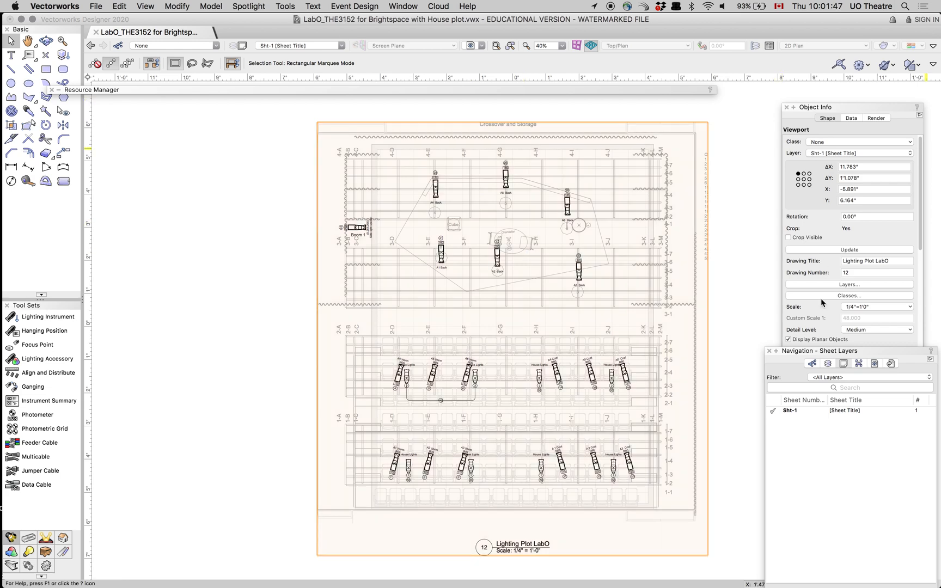
- Set the lighting plot viewport's scale to 1/8"=1'0" and move it slightly above the middle of the page
click(874, 306)
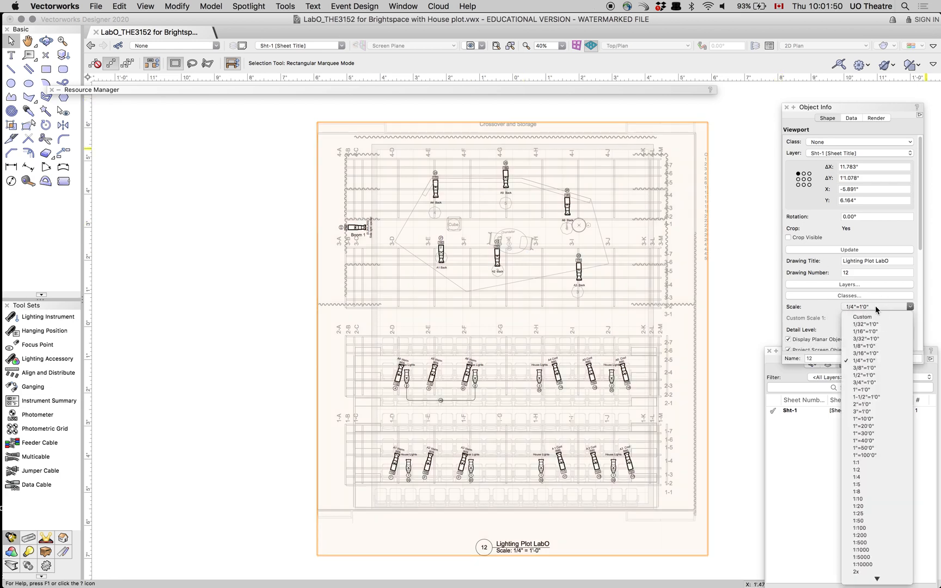
click(880, 346)
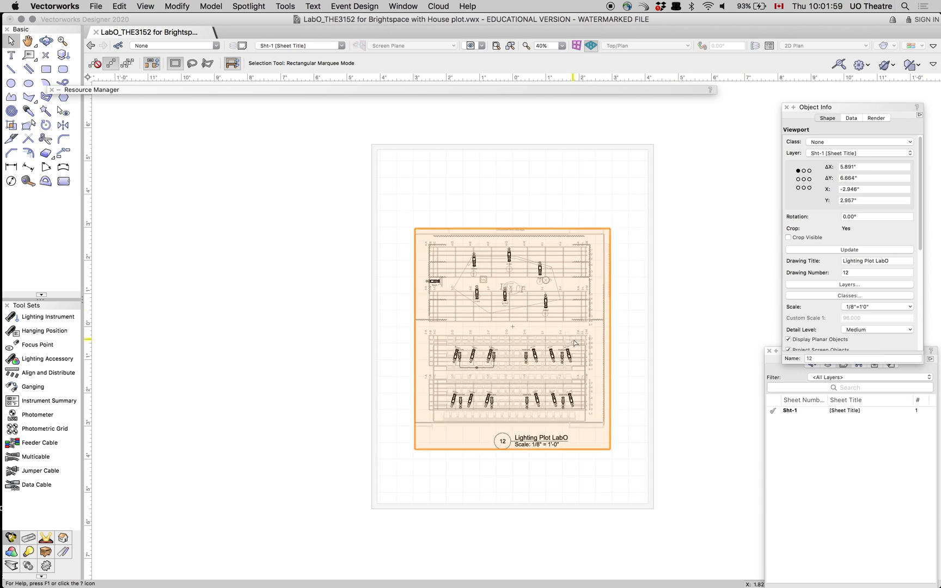
drag(574, 343, 574, 282)
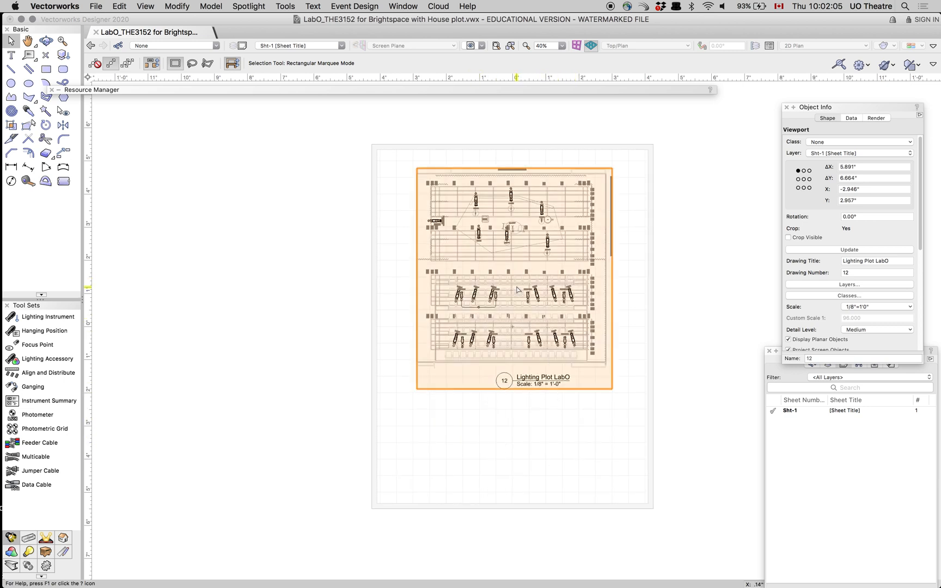
drag(517, 289, 514, 324)
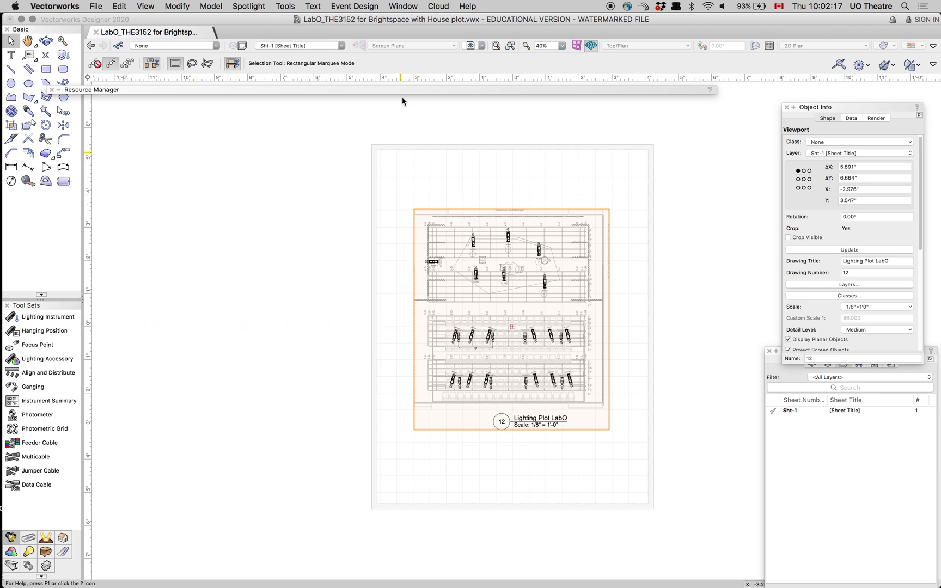
- Insert a title block border on the sheet using the style ASME Cont Block (Inch) 01
mouse_move(1, 477)
click(62, 553)
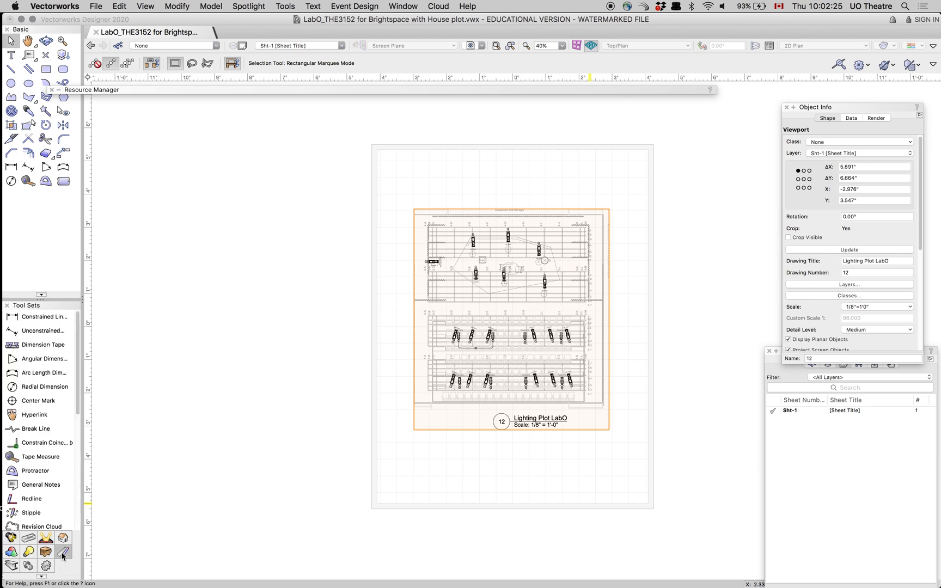
drag(78, 408, 73, 453)
click(57, 453)
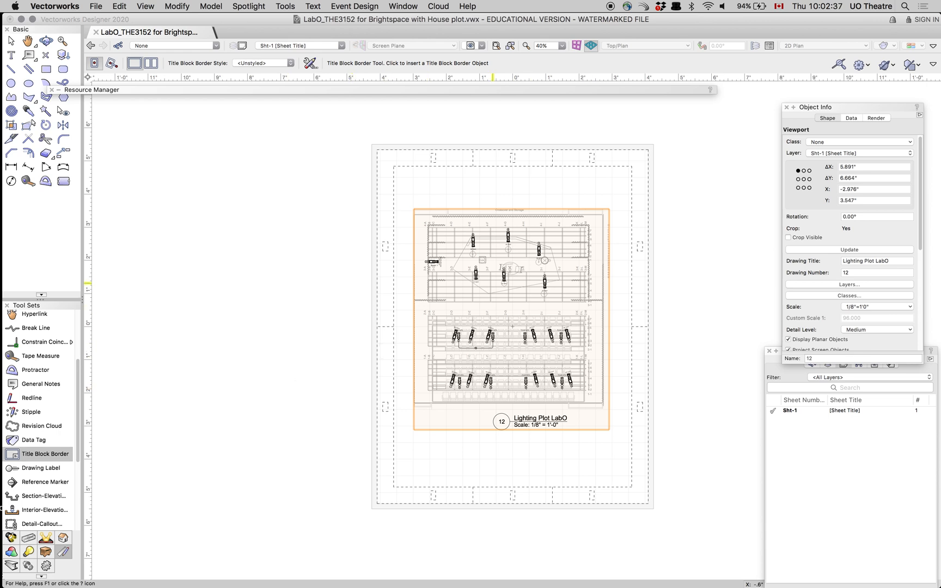
click(391, 323)
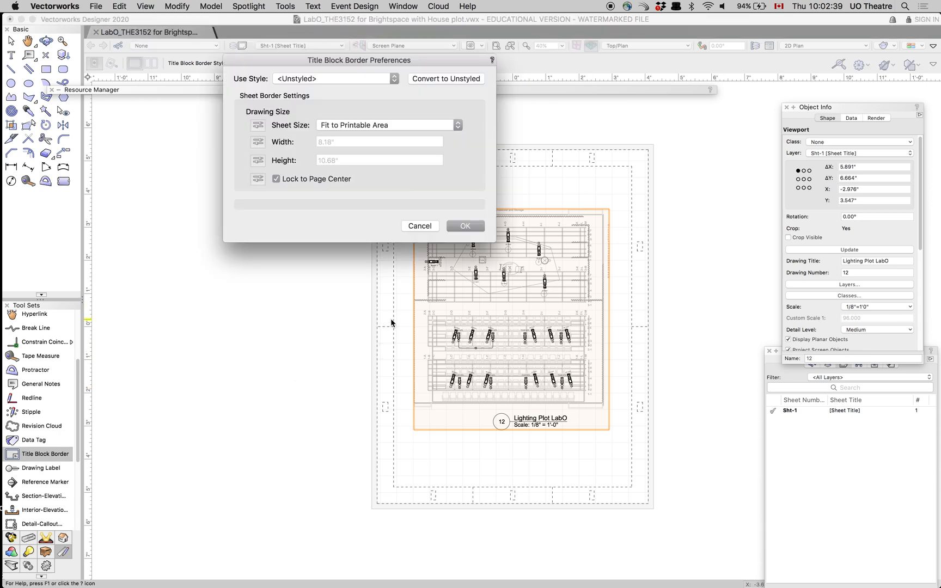
click(329, 80)
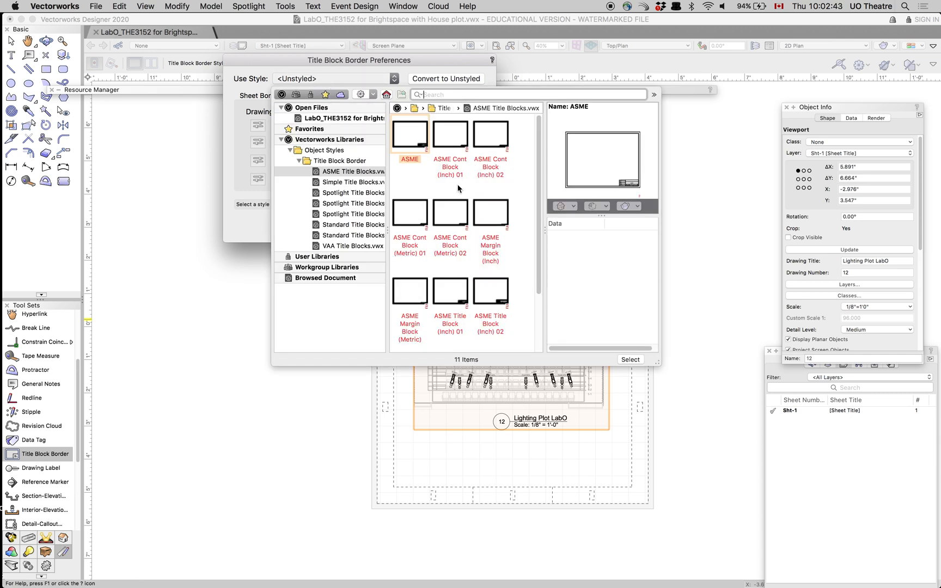
click(451, 146)
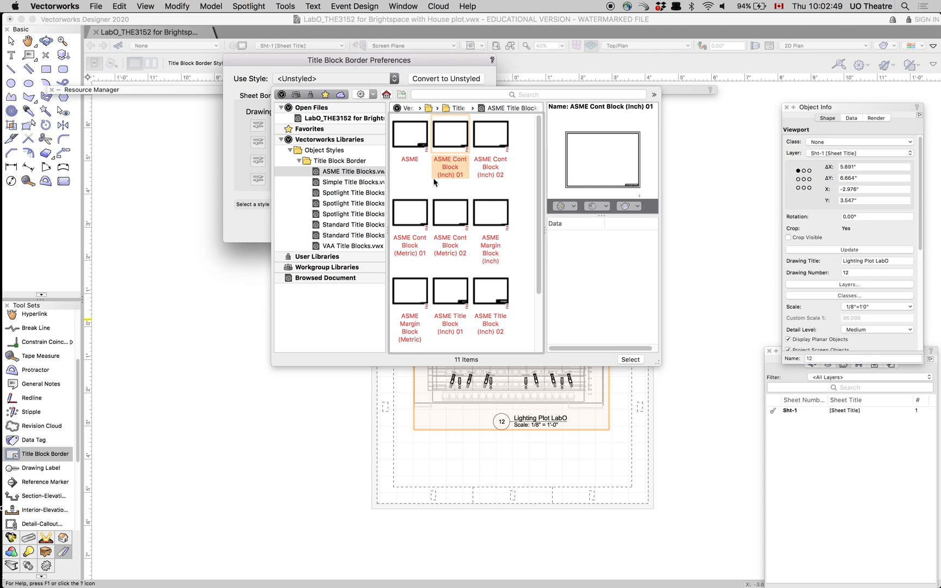
click(630, 359)
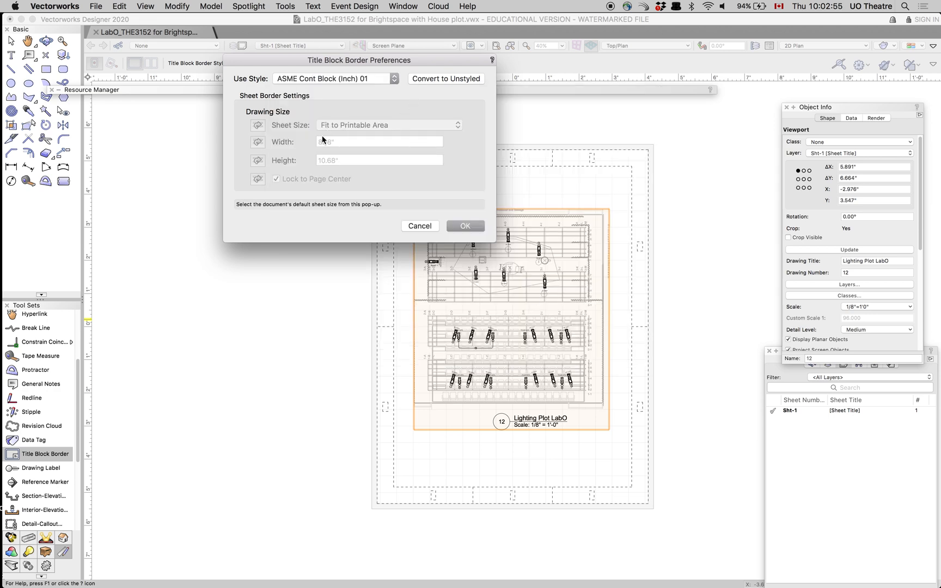
click(465, 226)
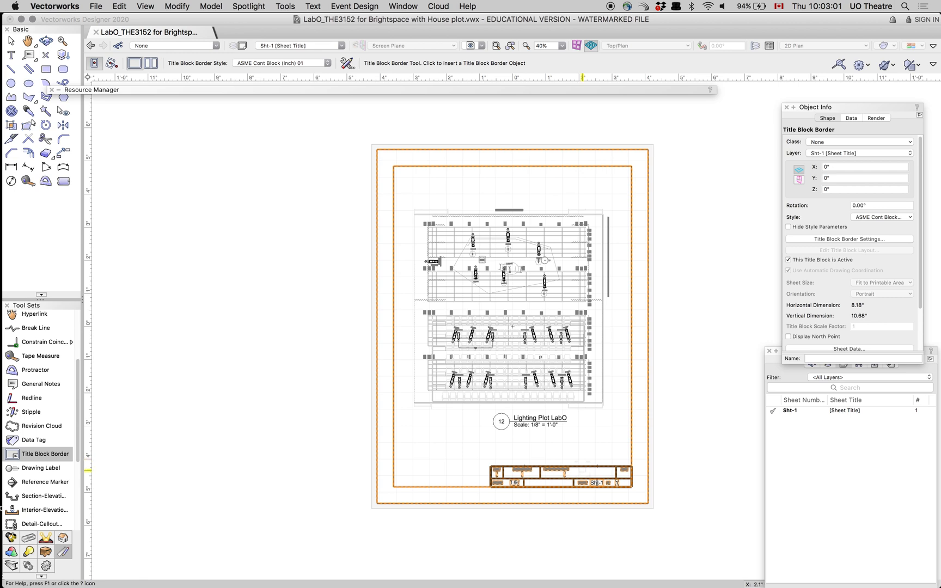
- Convert the title block border to unstyled and open its title block layout for editing
middle_drag(619, 446, 590, 371)
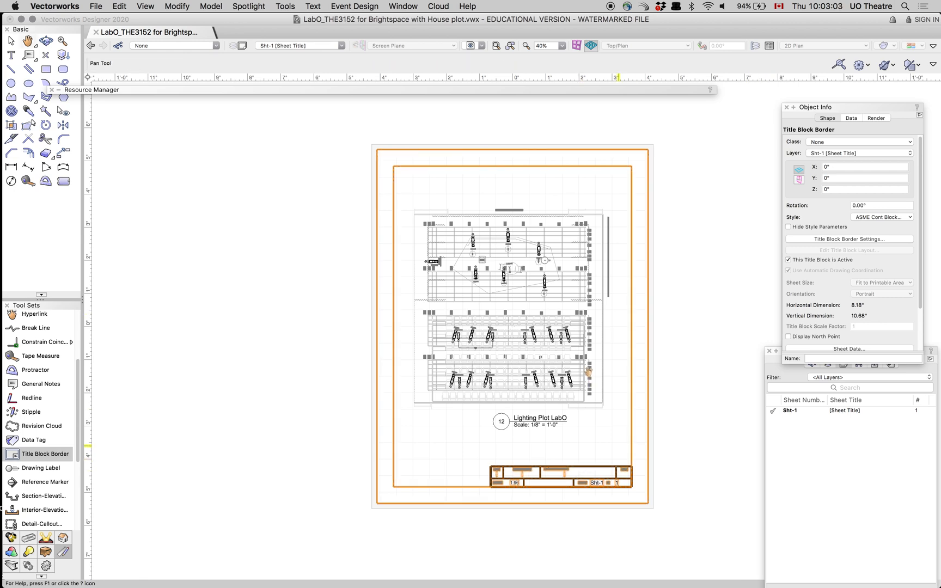
scroll(590, 388, down, 1)
scroll(589, 388, up, 2)
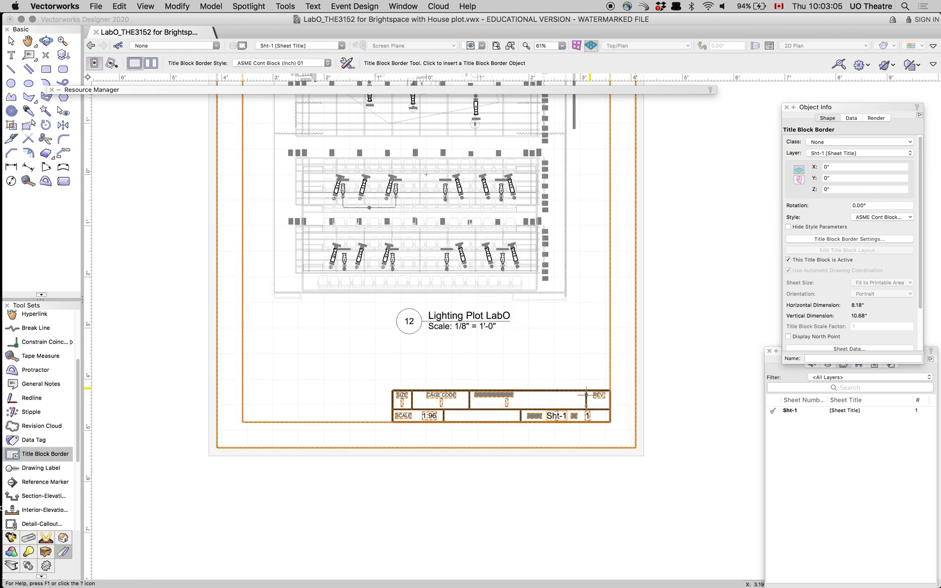
click(838, 239)
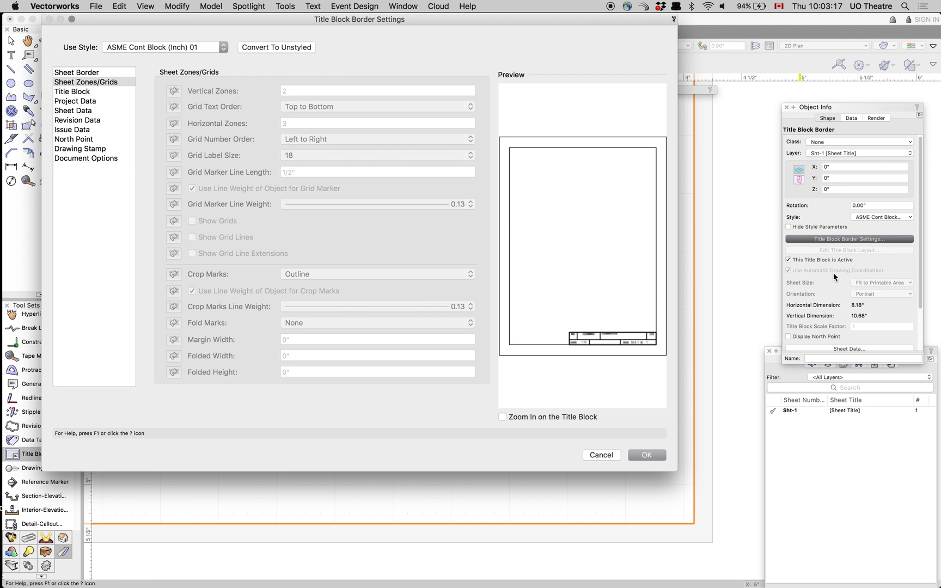
click(79, 92)
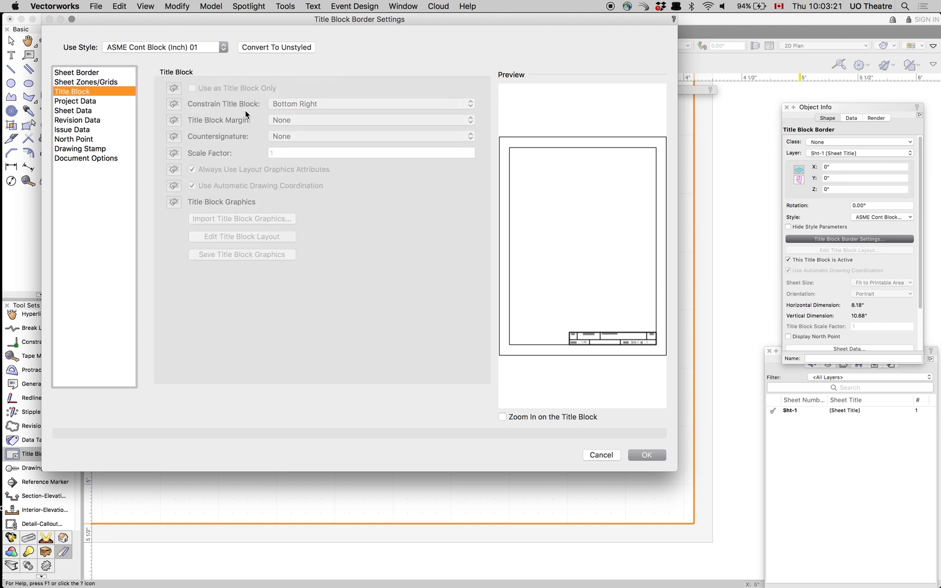
click(254, 49)
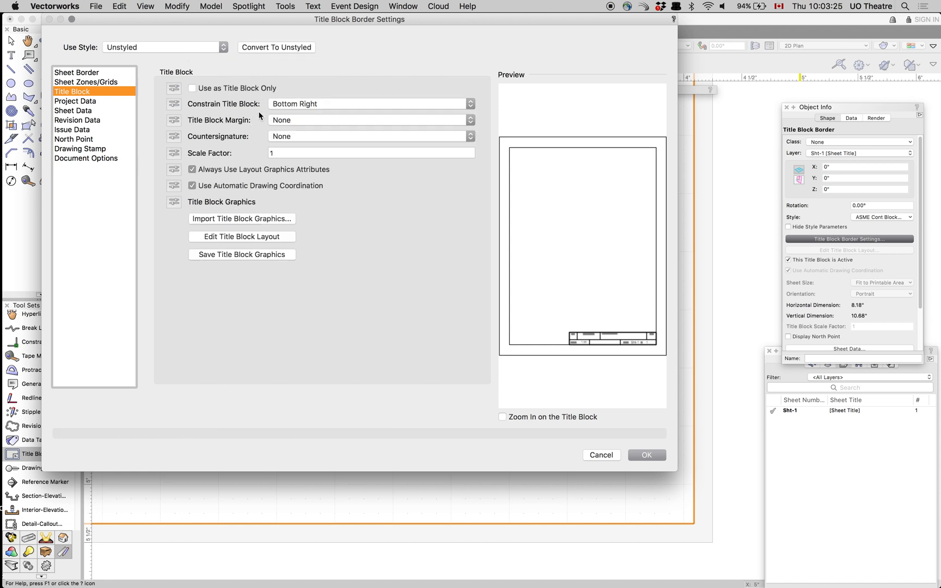
click(292, 104)
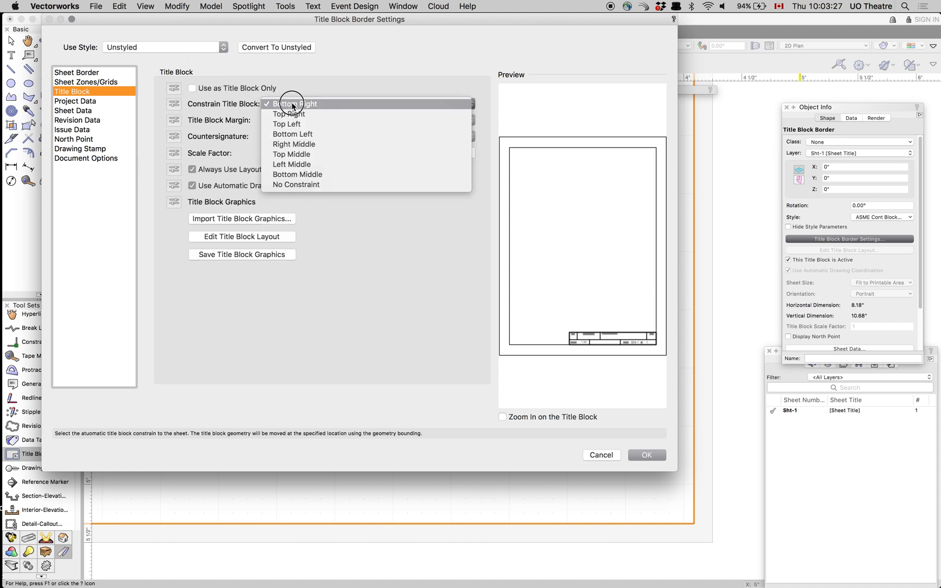
click(292, 103)
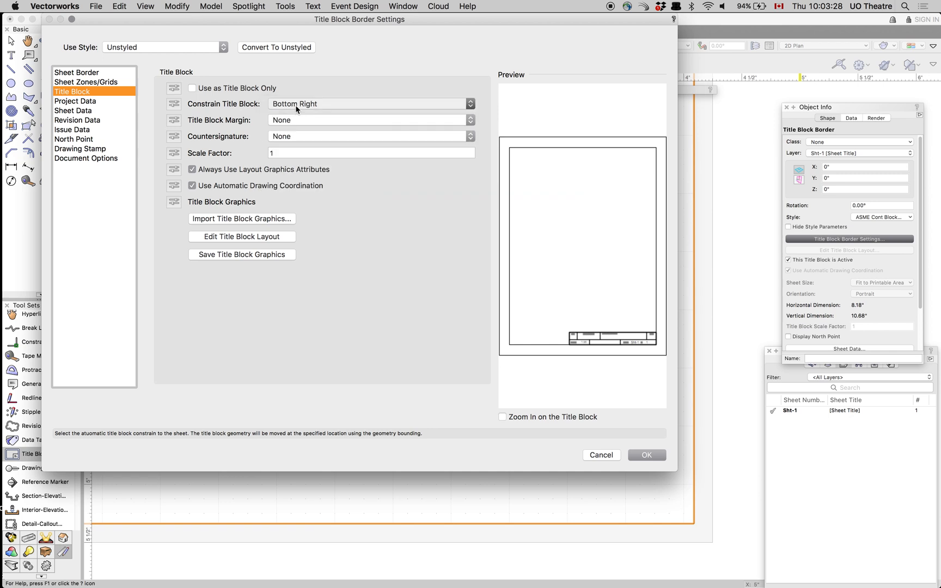
click(241, 238)
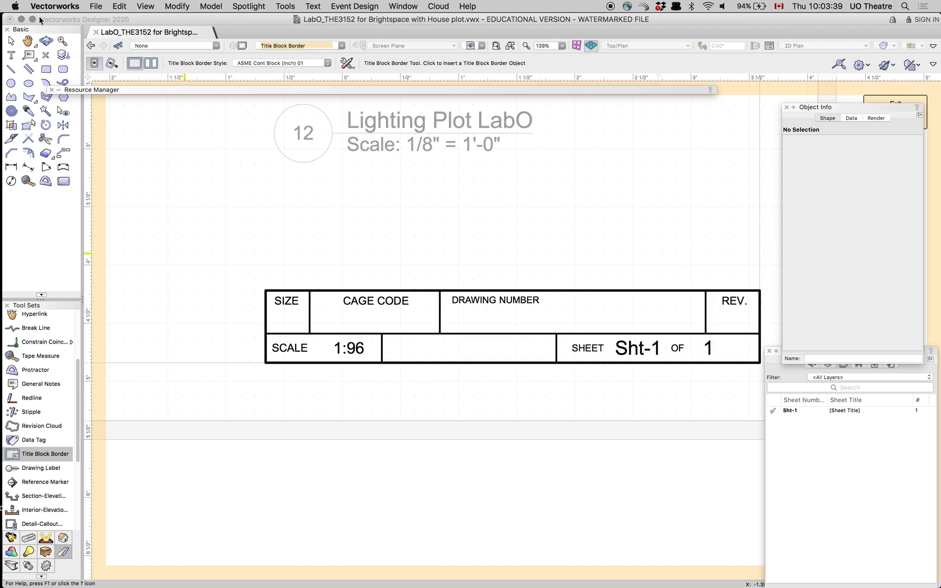
- Delete the CAGE CODE label from the title block layout and accept creating a backup copy of the document
click(11, 41)
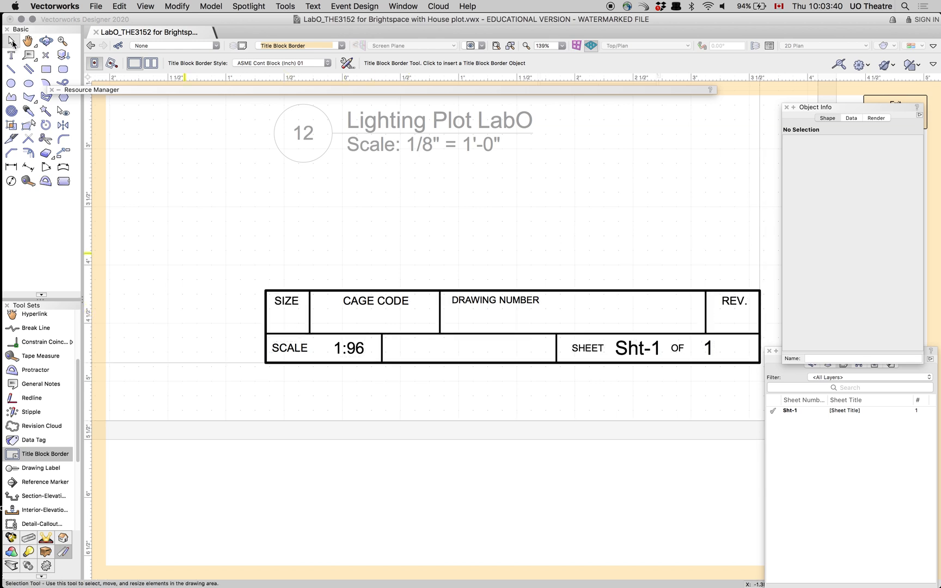
click(366, 305)
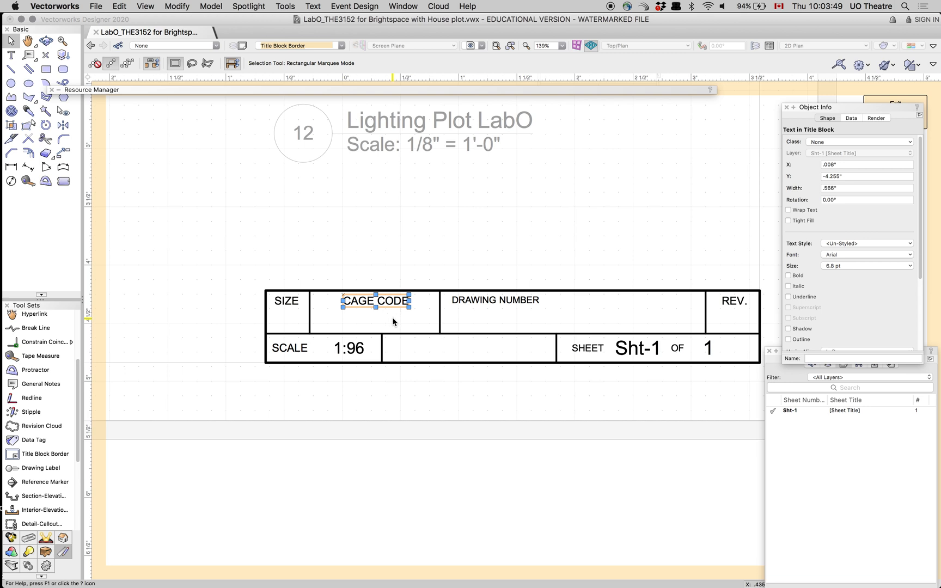
key(shift+e)
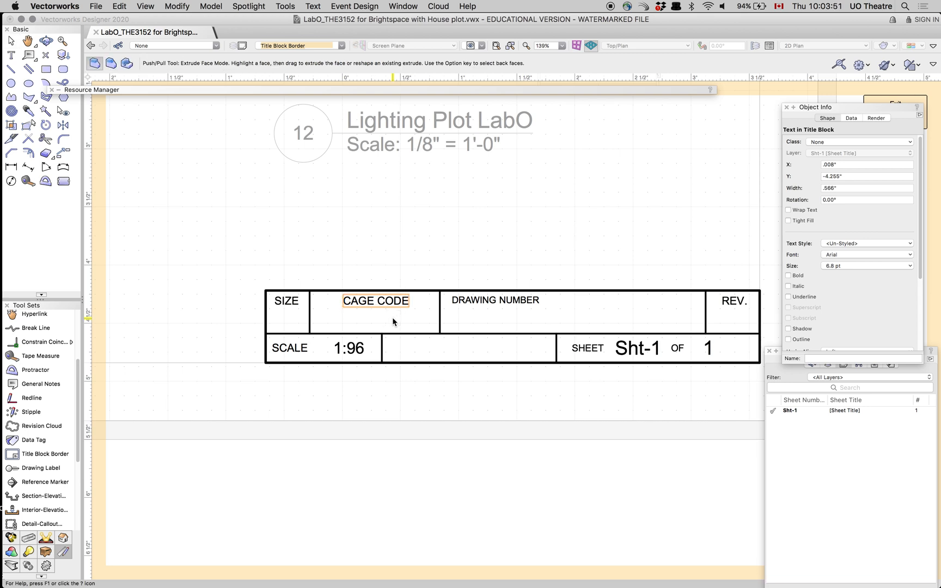
key(d)
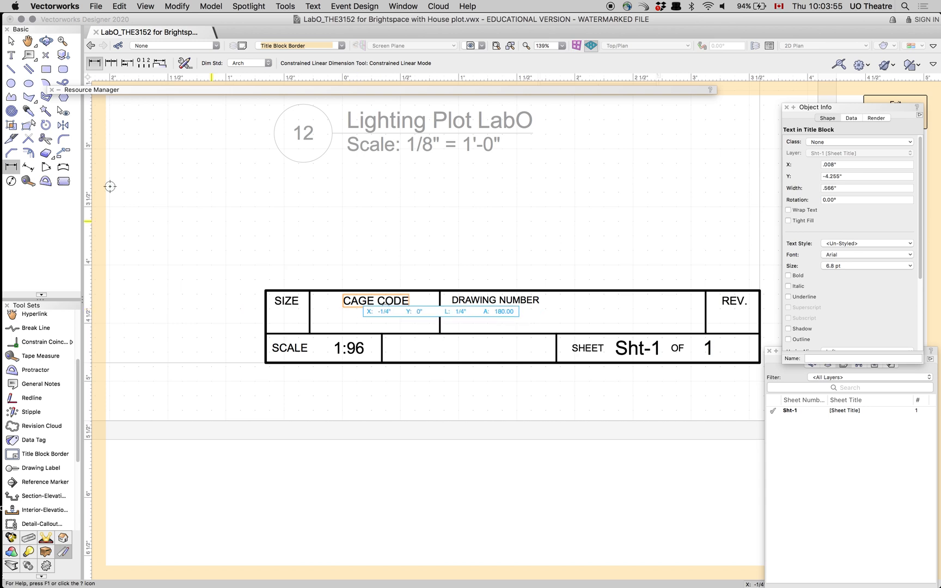
click(10, 42)
click(386, 306)
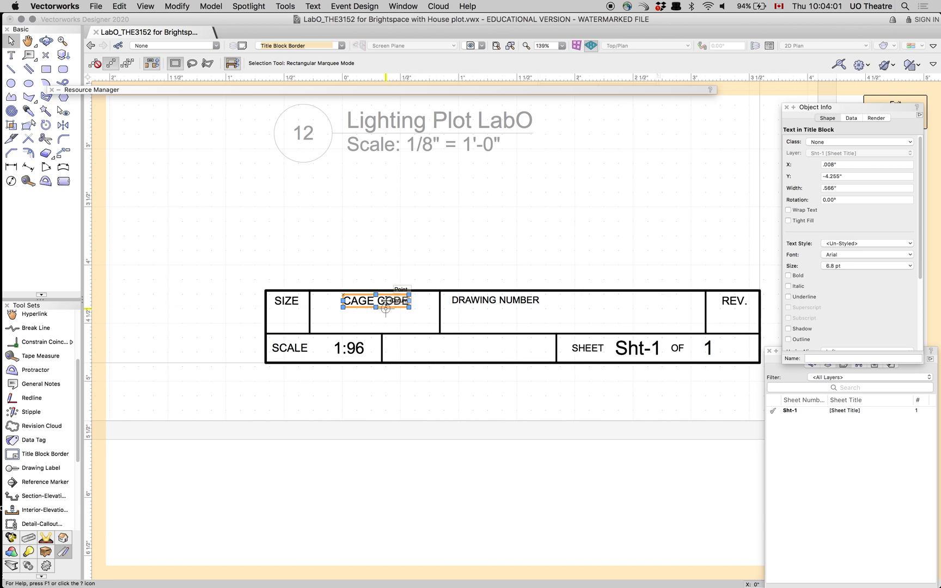
key(Delete)
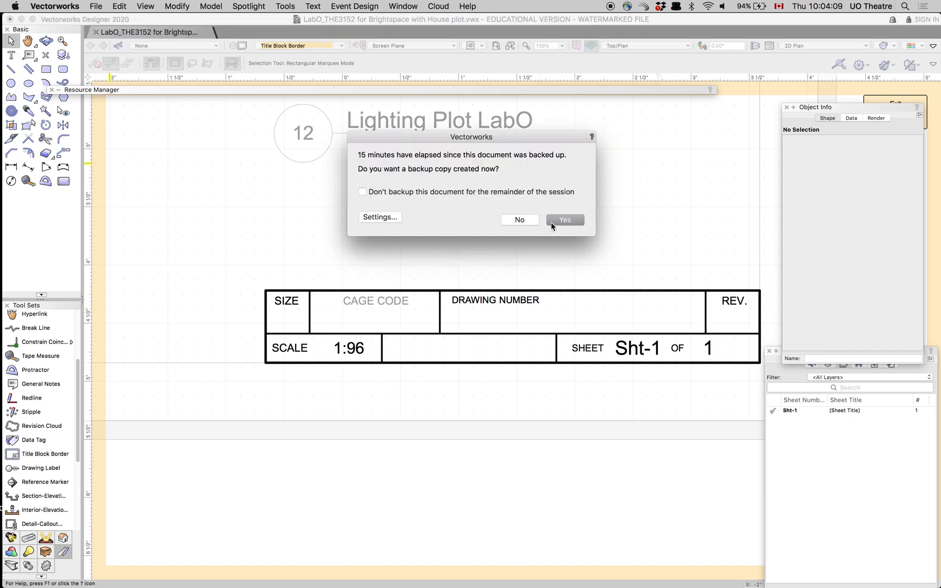
click(564, 219)
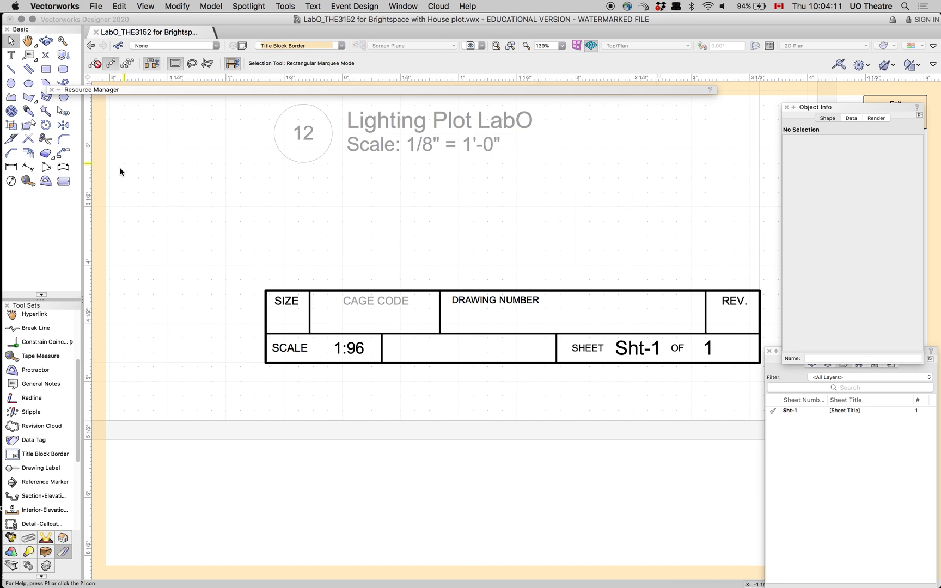
- Add the text TITLE as the heading of the former cage code cell in the title block
click(12, 55)
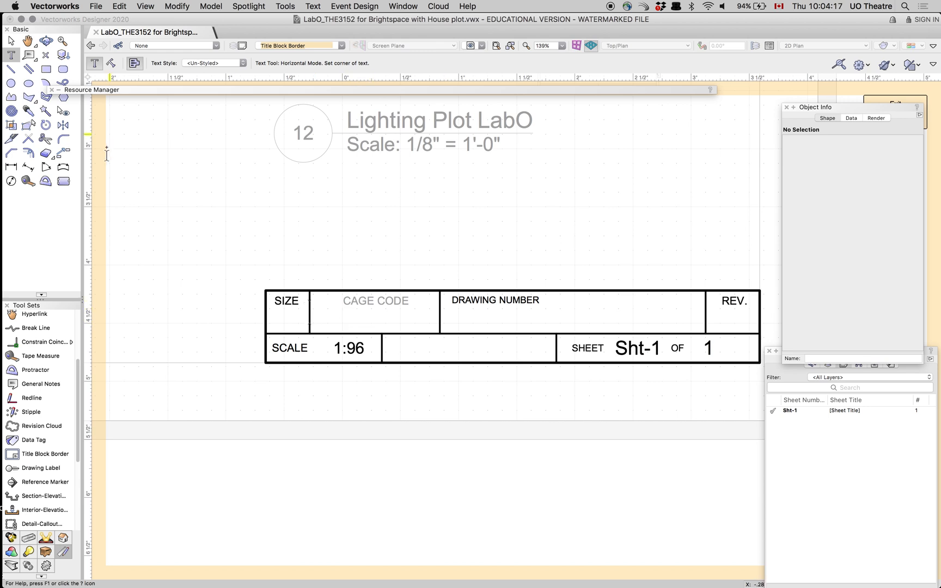
click(343, 301)
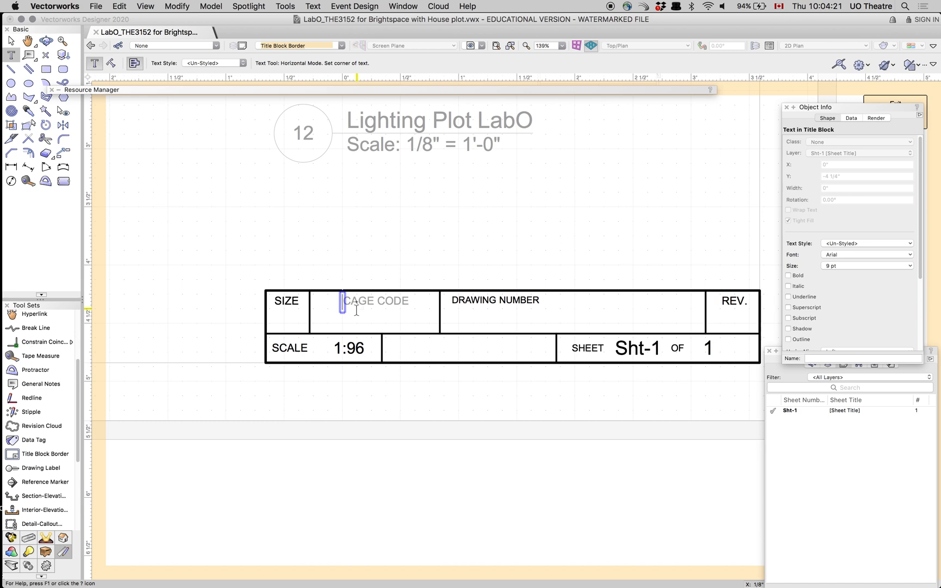
text(TIT)
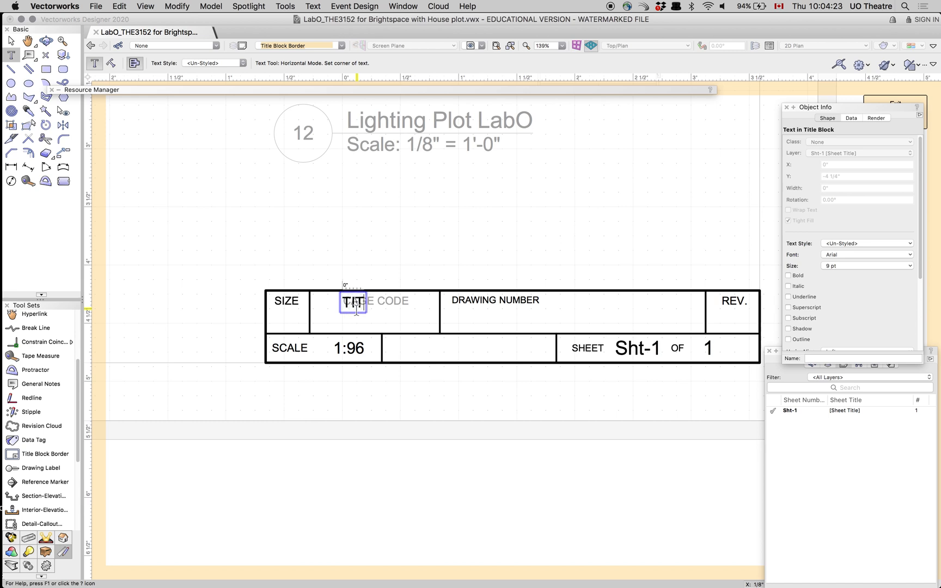
text(LE)
- Add the text My Show and move it directly below the TITLE heading, inside the same cell
click(357, 325)
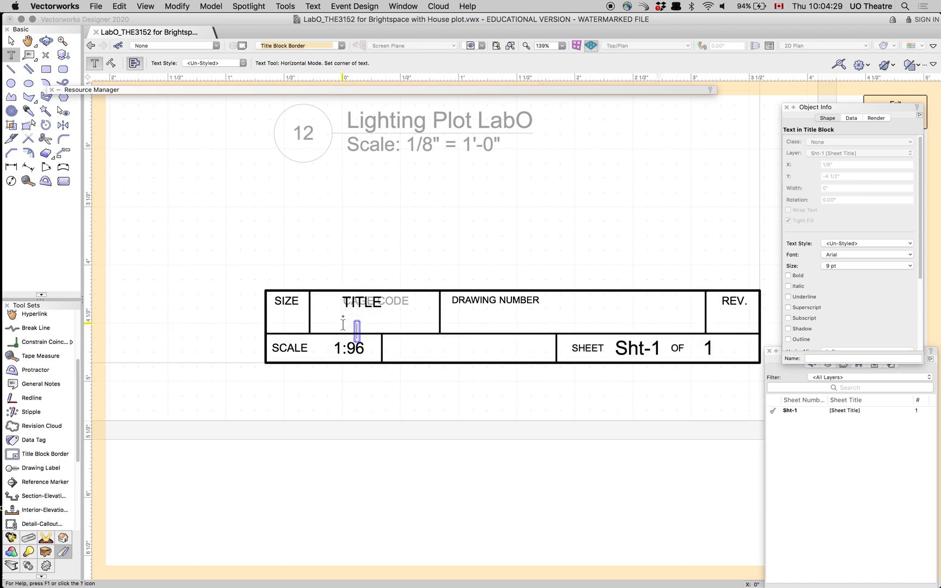
text(My S)
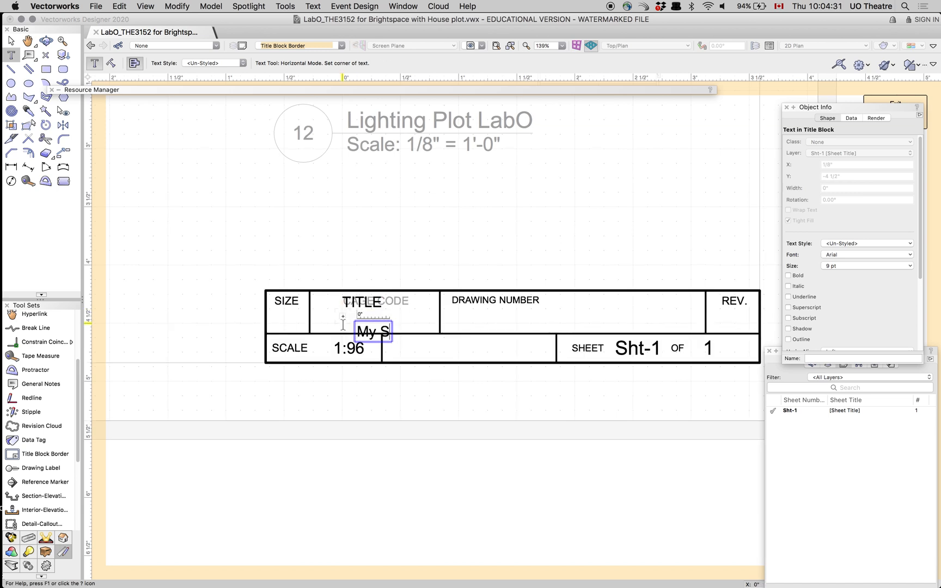
text(how)
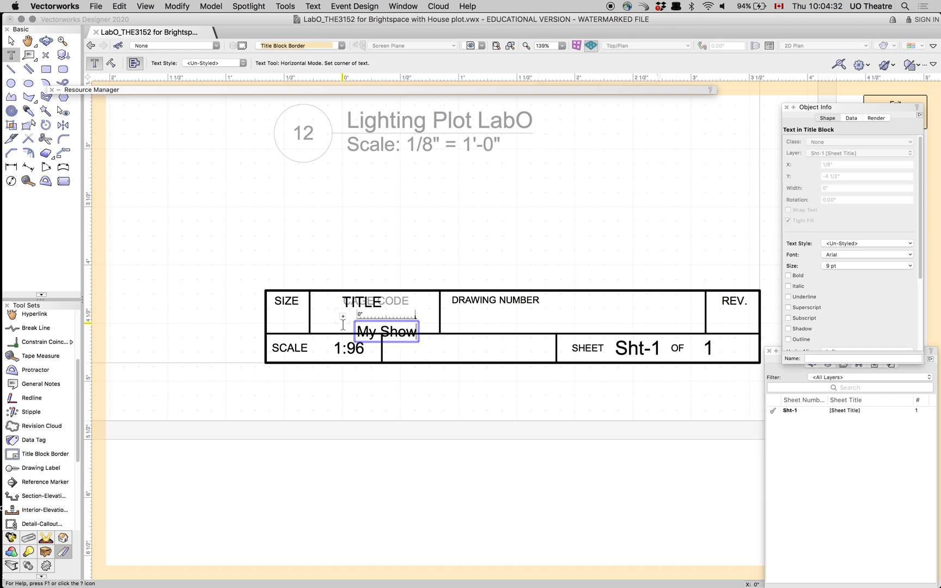
click(11, 41)
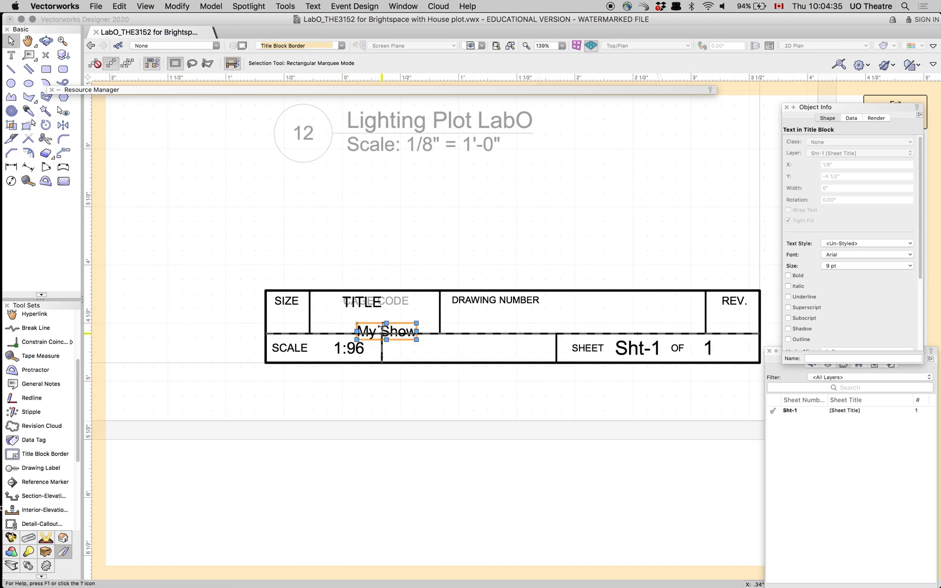
drag(375, 321, 350, 310)
- Add the text 1 in both the DRAWING NUMBER and REV. cells, and exit the title block layout
click(11, 55)
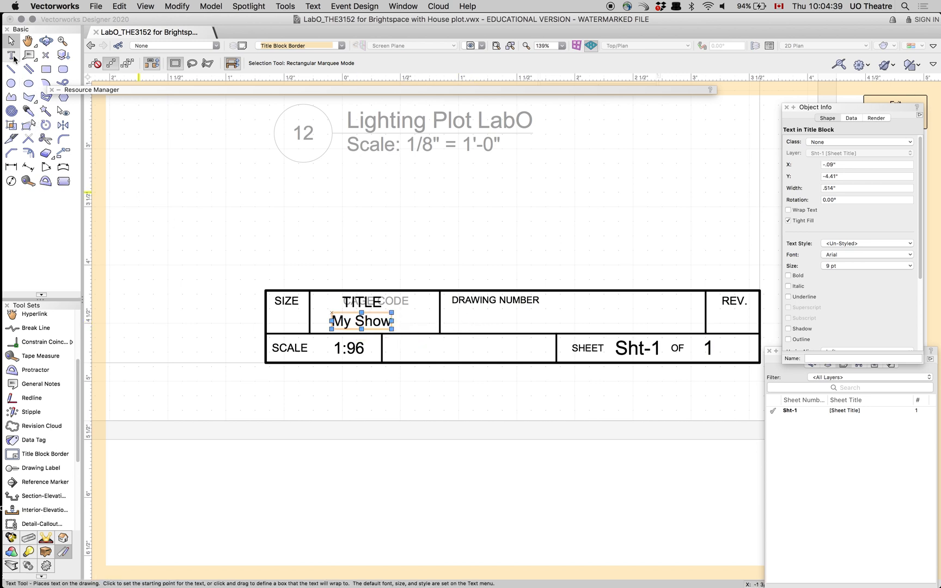
click(536, 320)
click(535, 320)
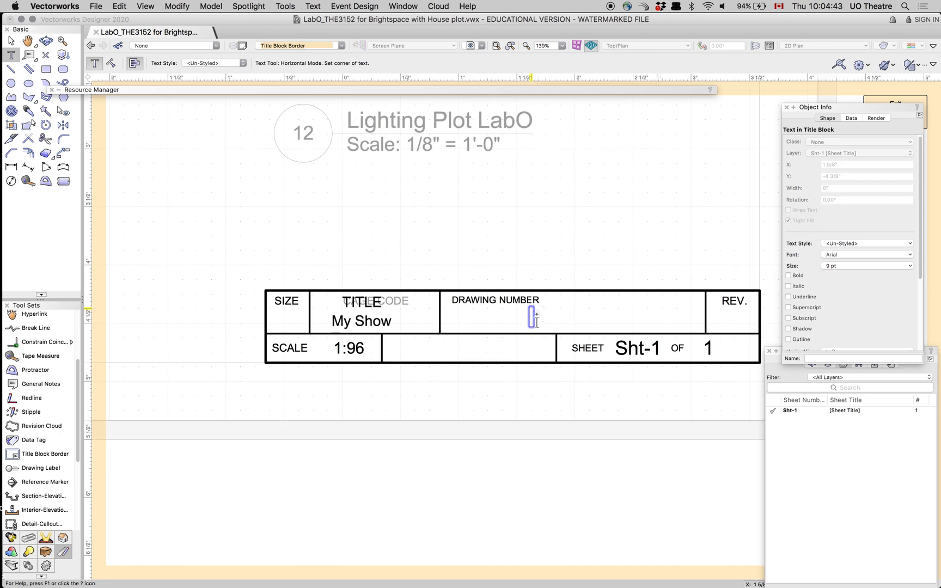
text(1)
click(731, 317)
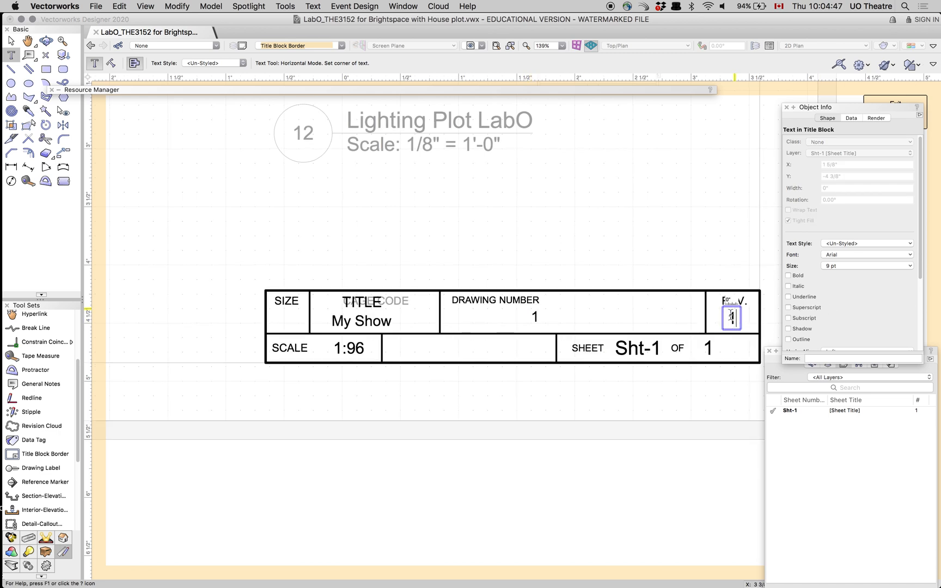
text(1)
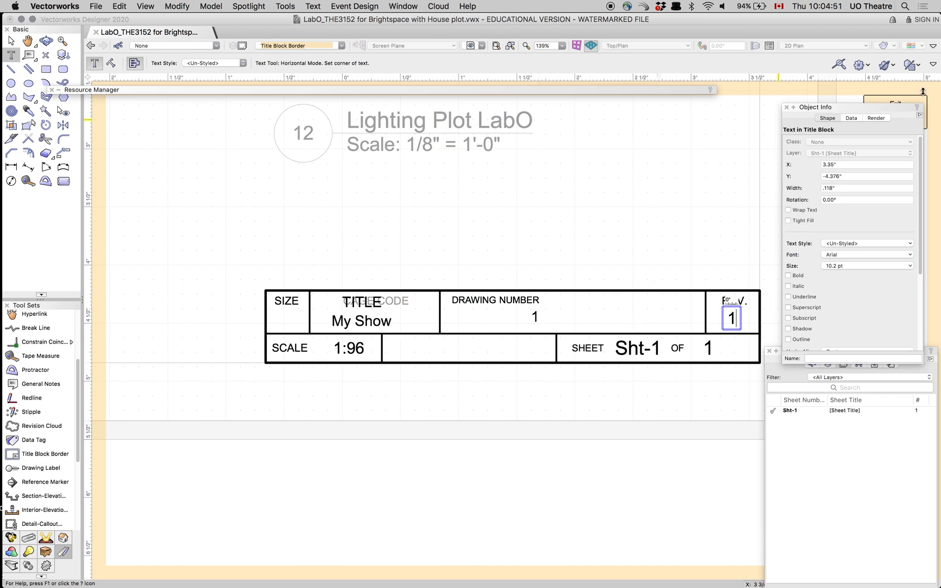
drag(865, 111, 868, 161)
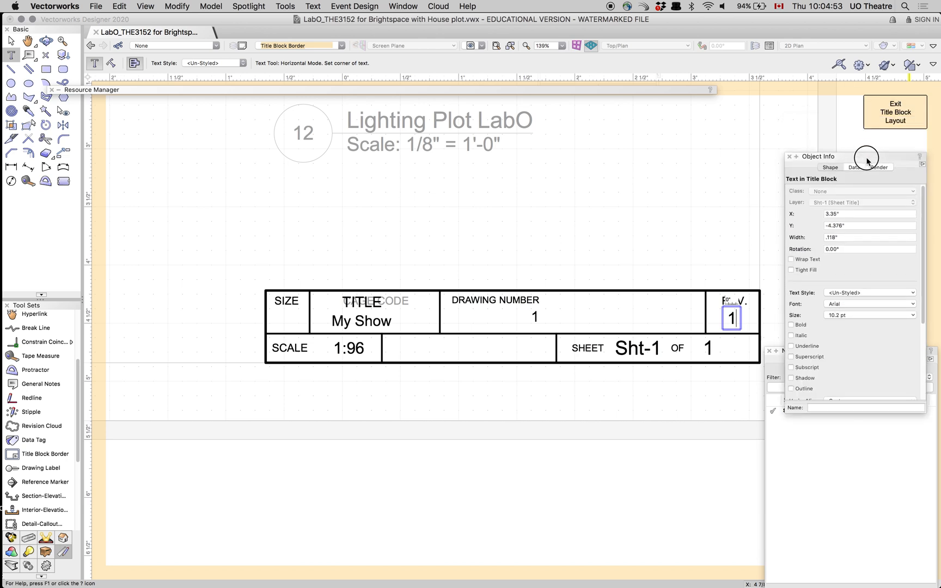
click(879, 110)
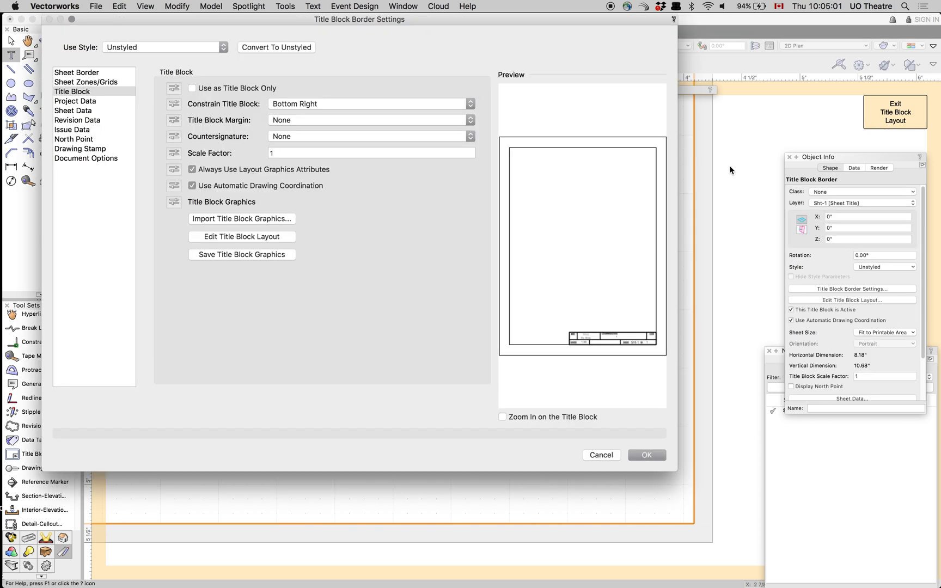
- In the title block border settings, enter My Sow as the project name and Today as the project date
double_click(730, 170)
click(75, 103)
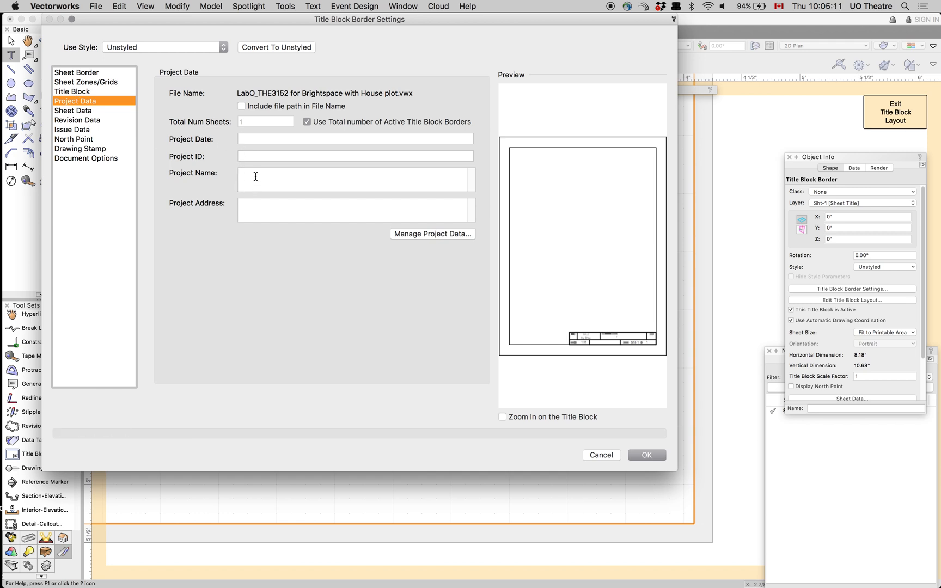
click(299, 179)
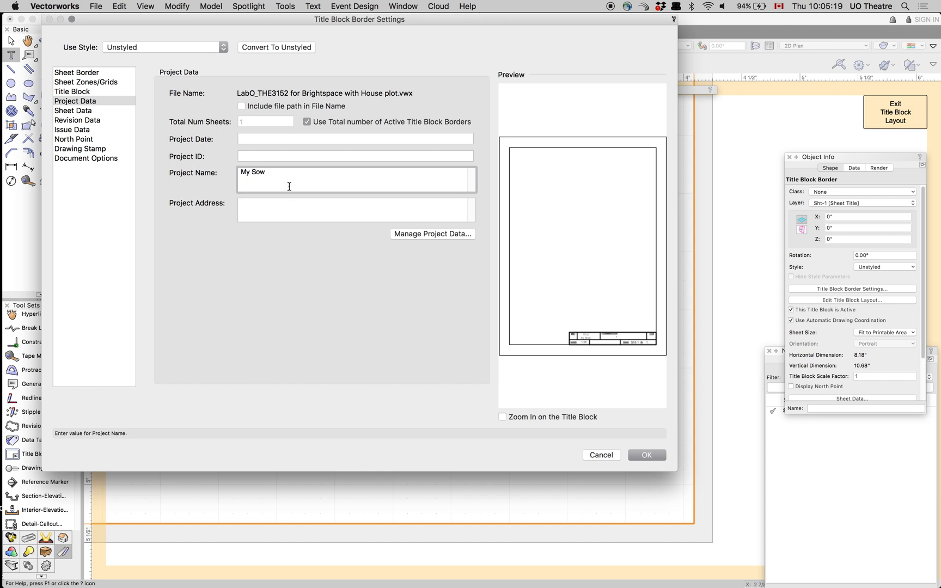
click(264, 140)
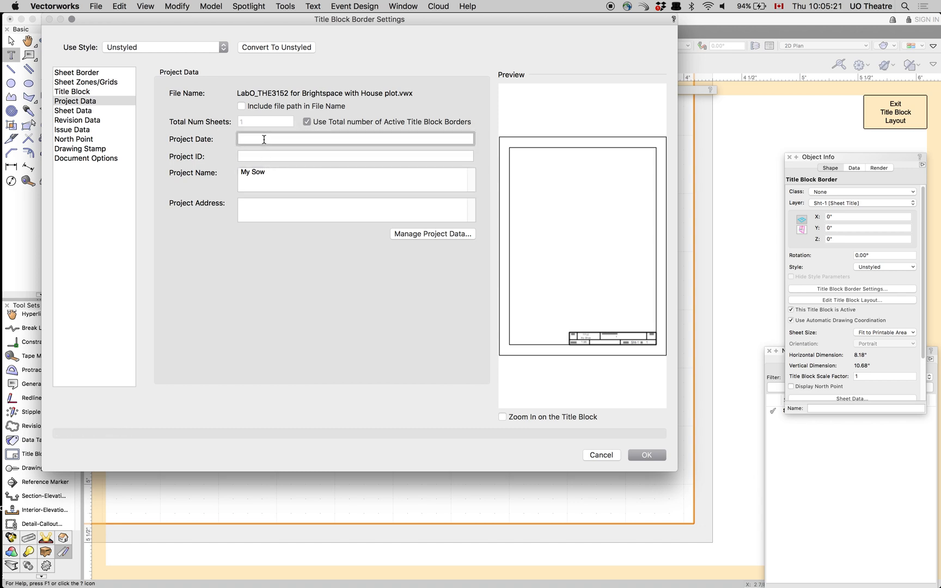
text(Today)
click(77, 111)
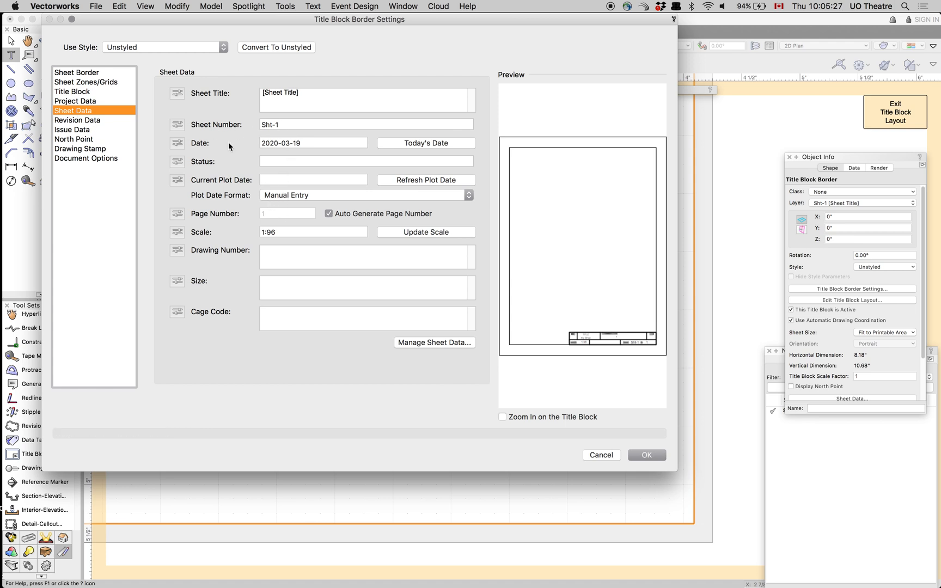
click(69, 130)
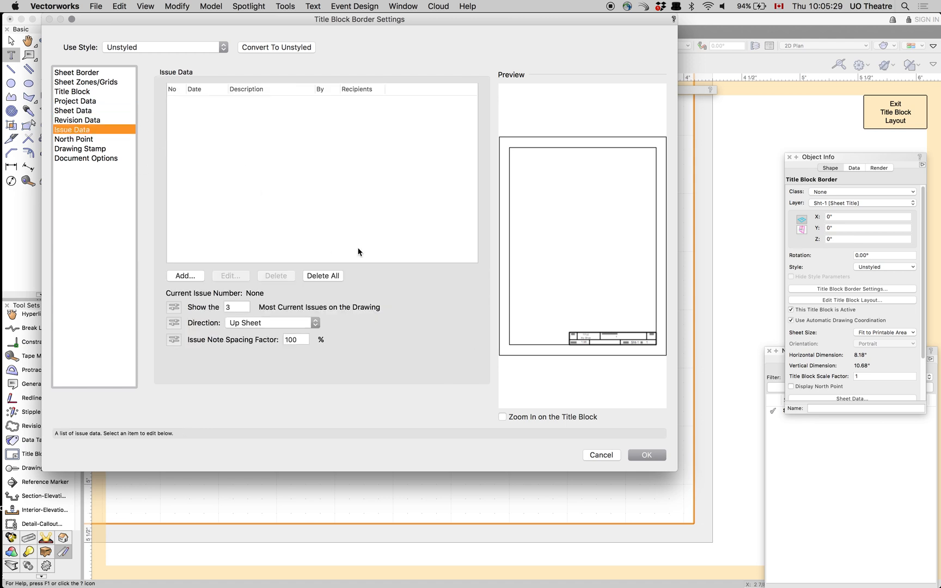
click(646, 455)
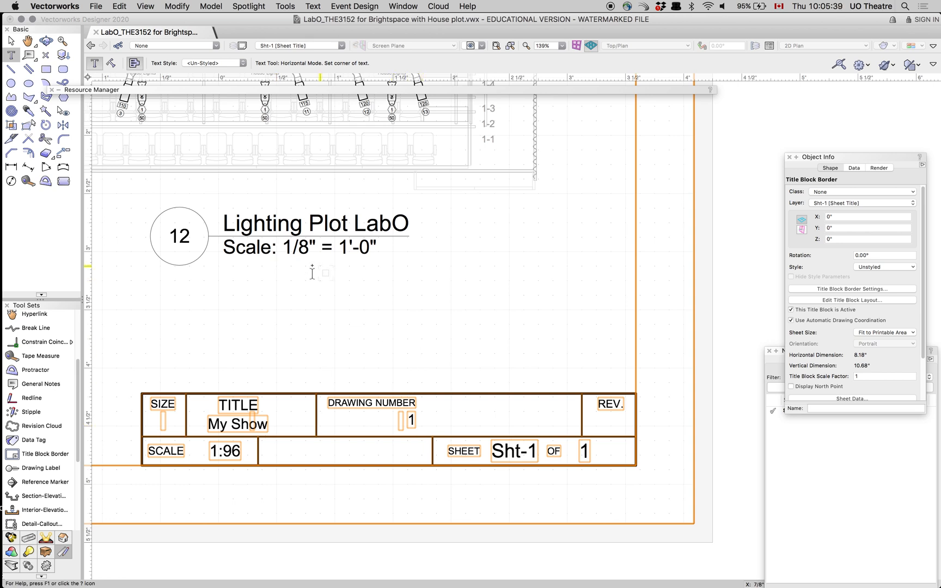
- Deselect the title block border and check the whole sheet with the lighting plot and title block
click(11, 41)
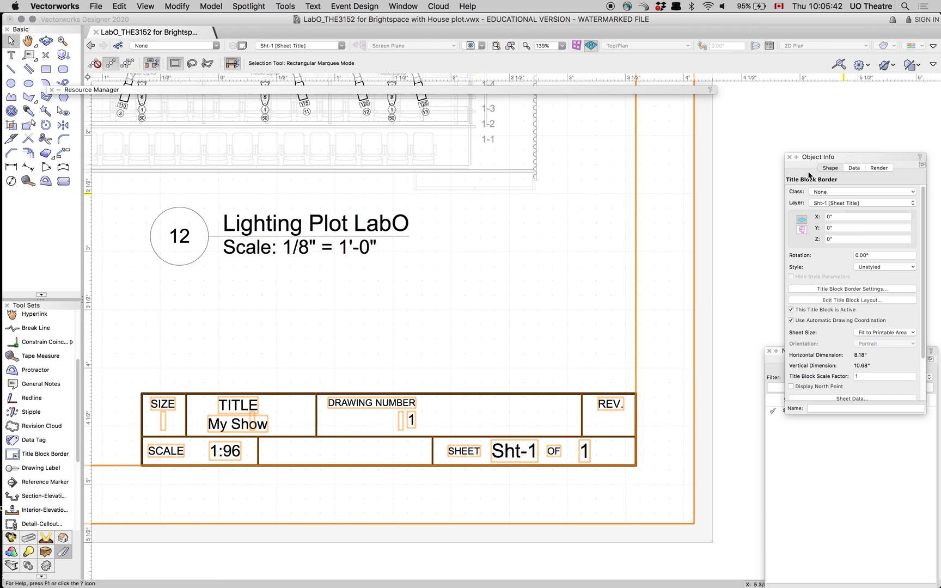
click(658, 267)
scroll(657, 268, up, 1)
scroll(657, 267, down, 5)
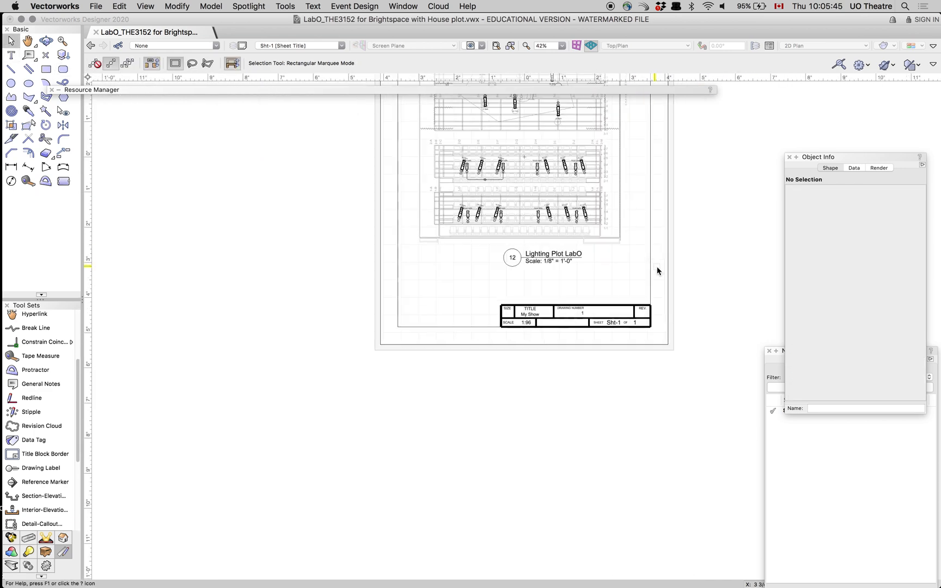
middle_drag(638, 279, 612, 459)
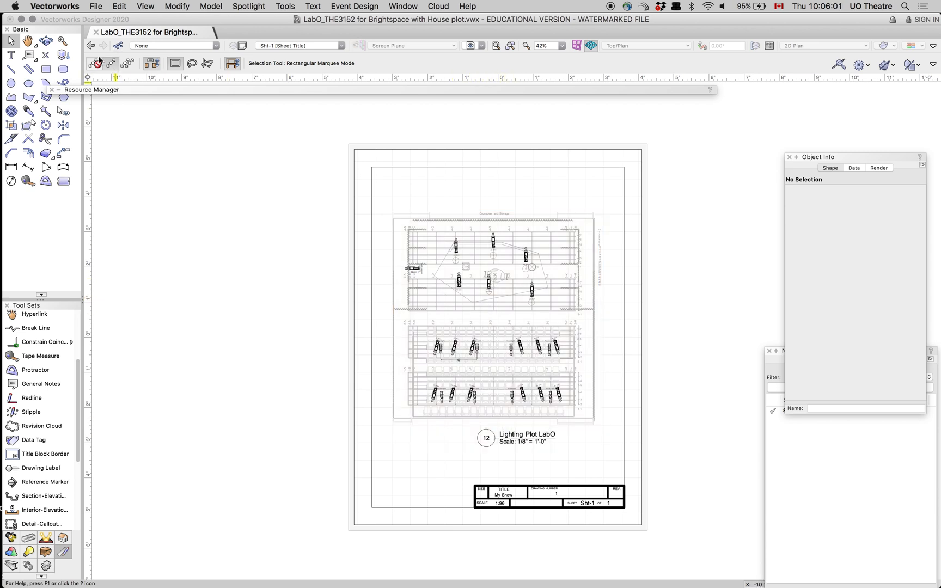
mouse_move(1, 273)
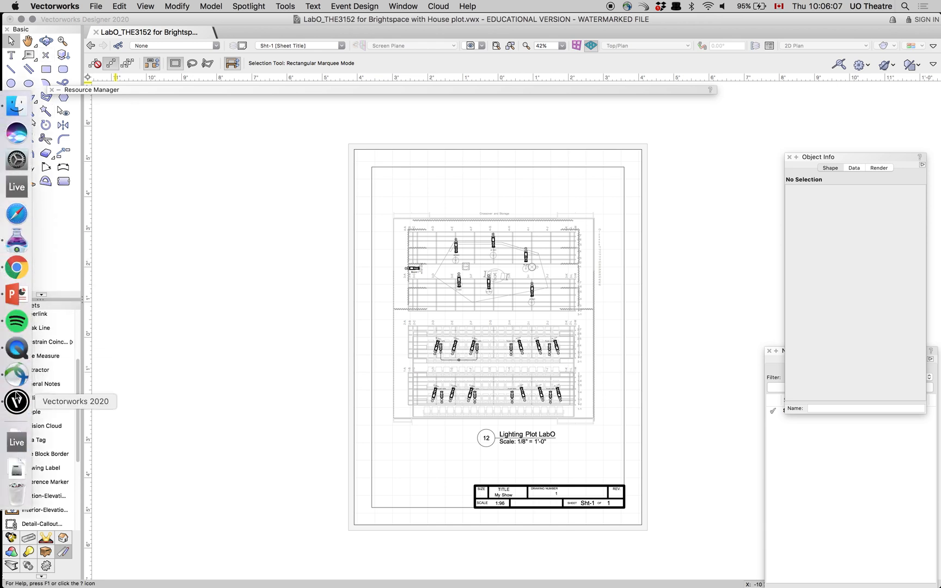
click(17, 348)
click(76, 6)
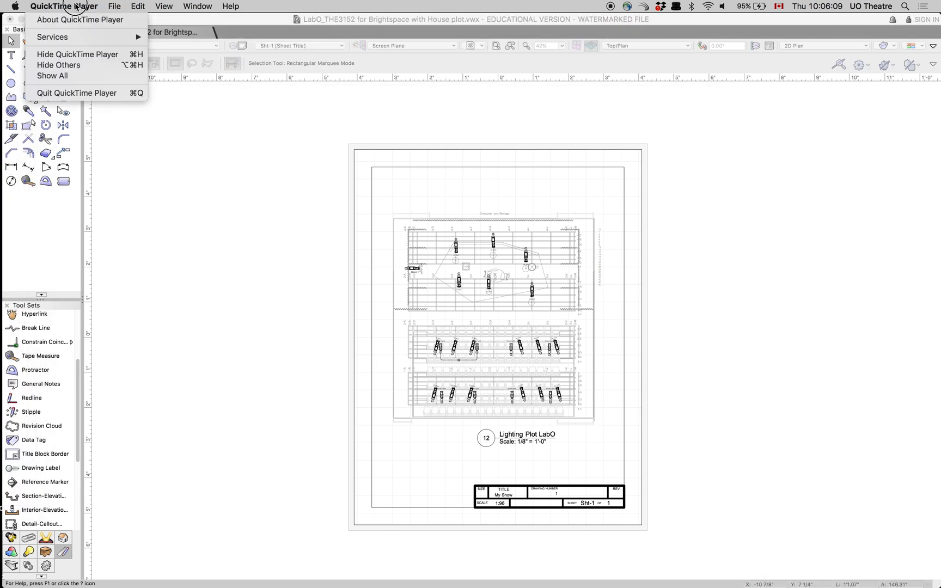